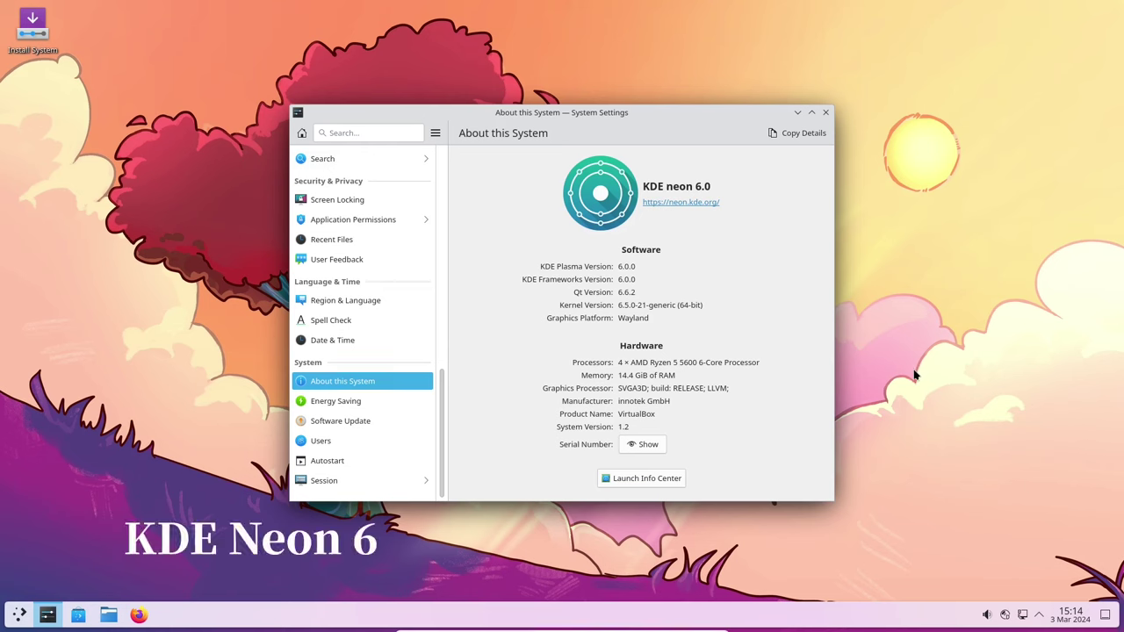
# Move the About this System window higher and select its Wayland graphics platform text
pyautogui.moveTo(635, 119); pyautogui.dragTo(592, 67)
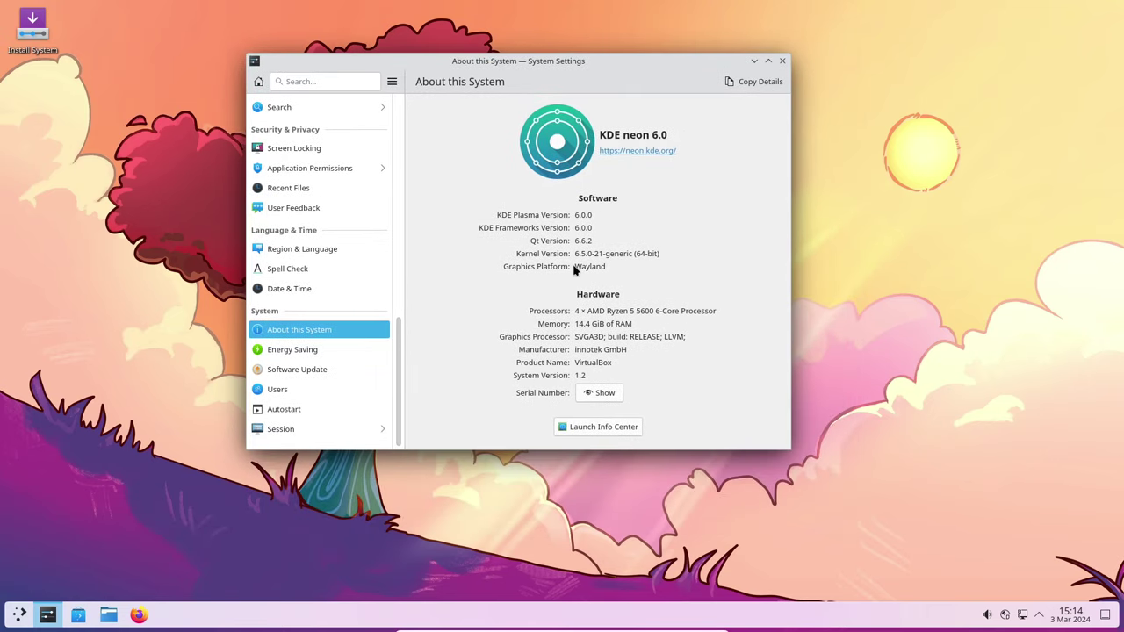
pyautogui.moveTo(576, 266); pyautogui.dragTo(615, 268)
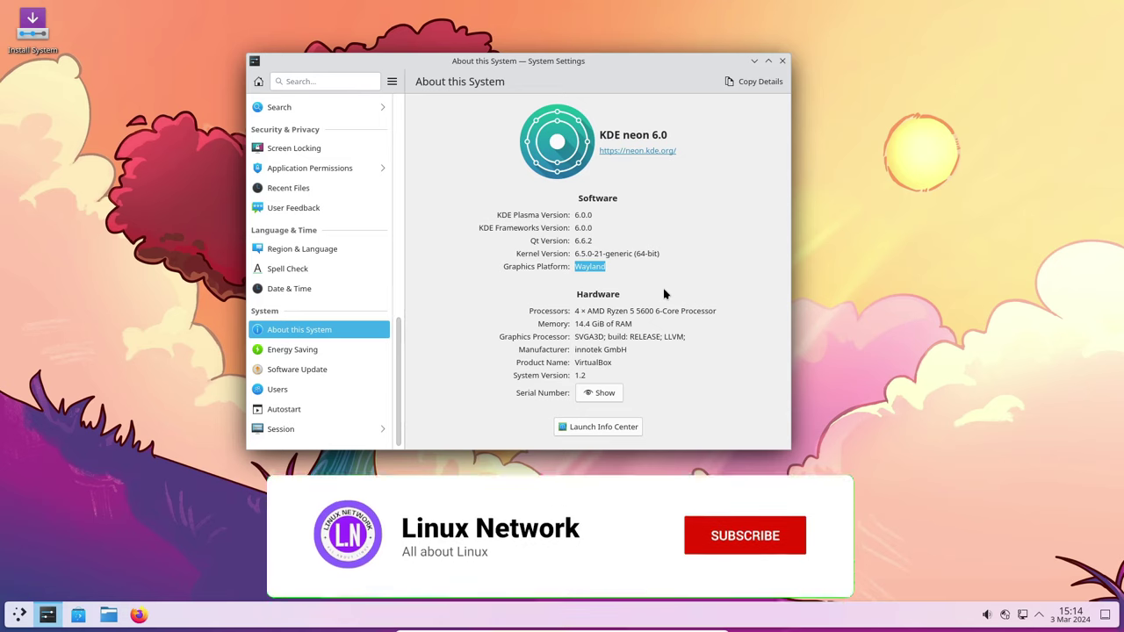
pyautogui.click(782, 60)
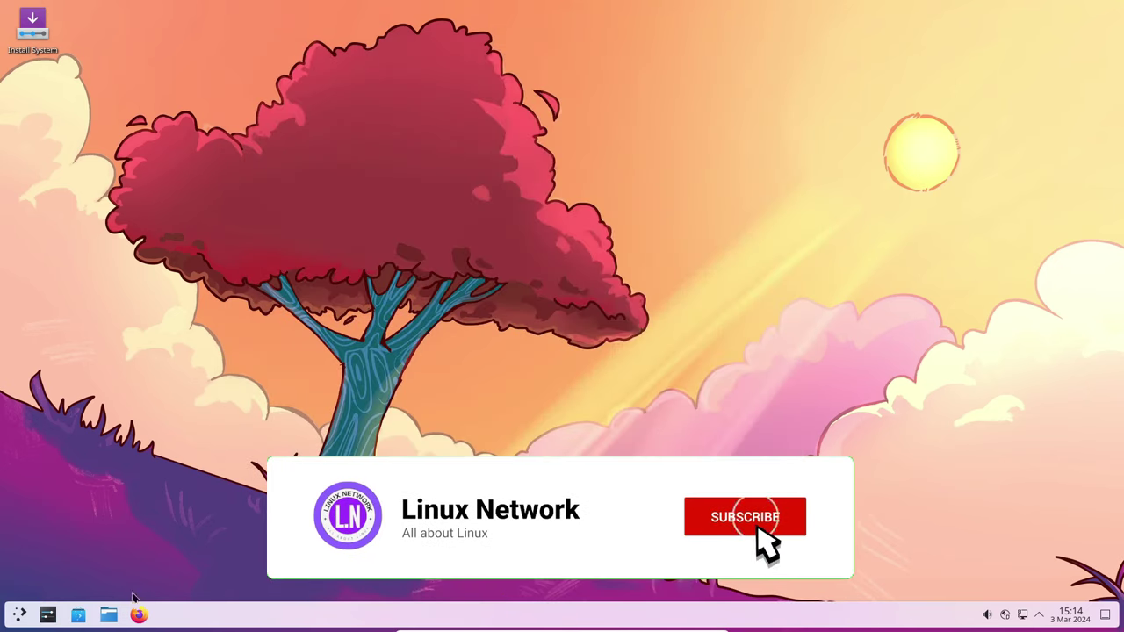
pyautogui.click(106, 616)
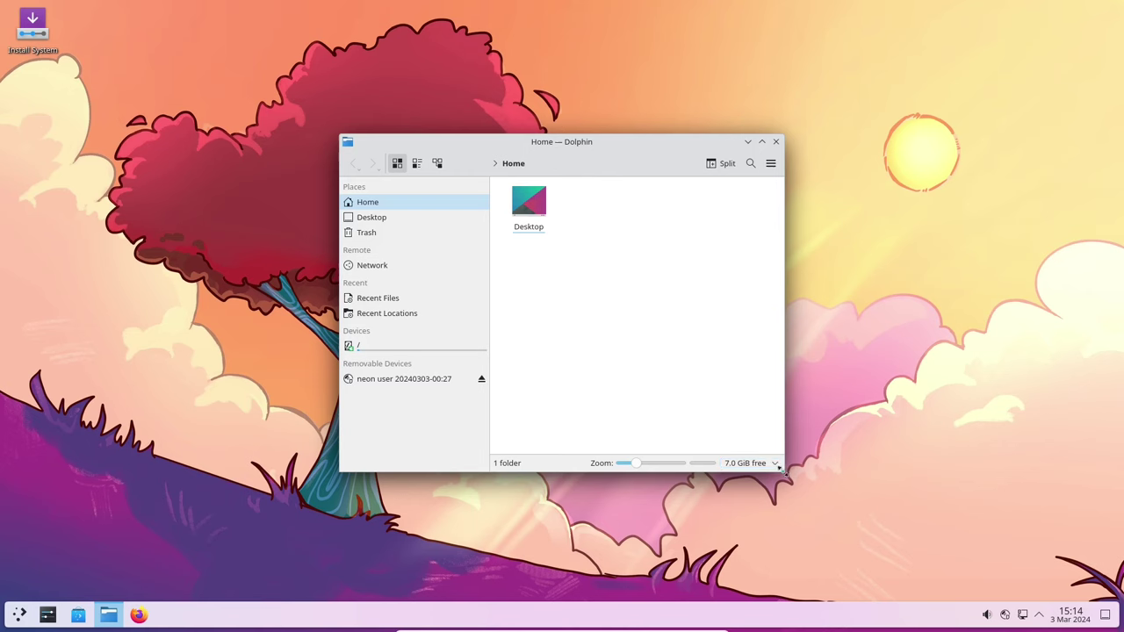
pyautogui.moveTo(783, 472); pyautogui.dragTo(977, 494)
pyautogui.click(964, 163)
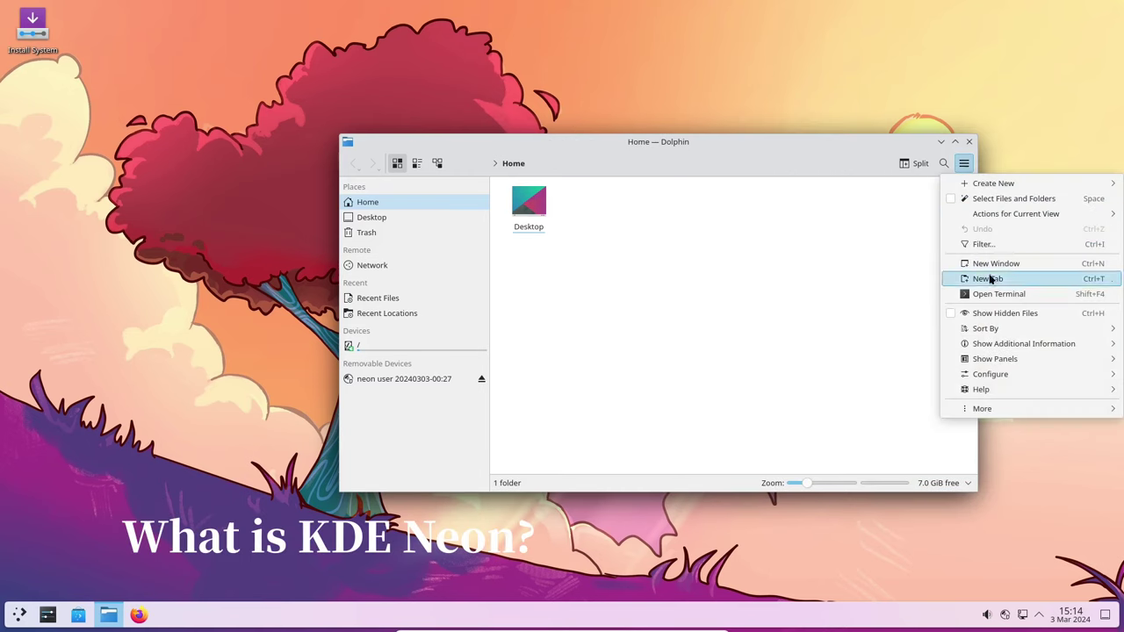
pyautogui.click(1006, 475)
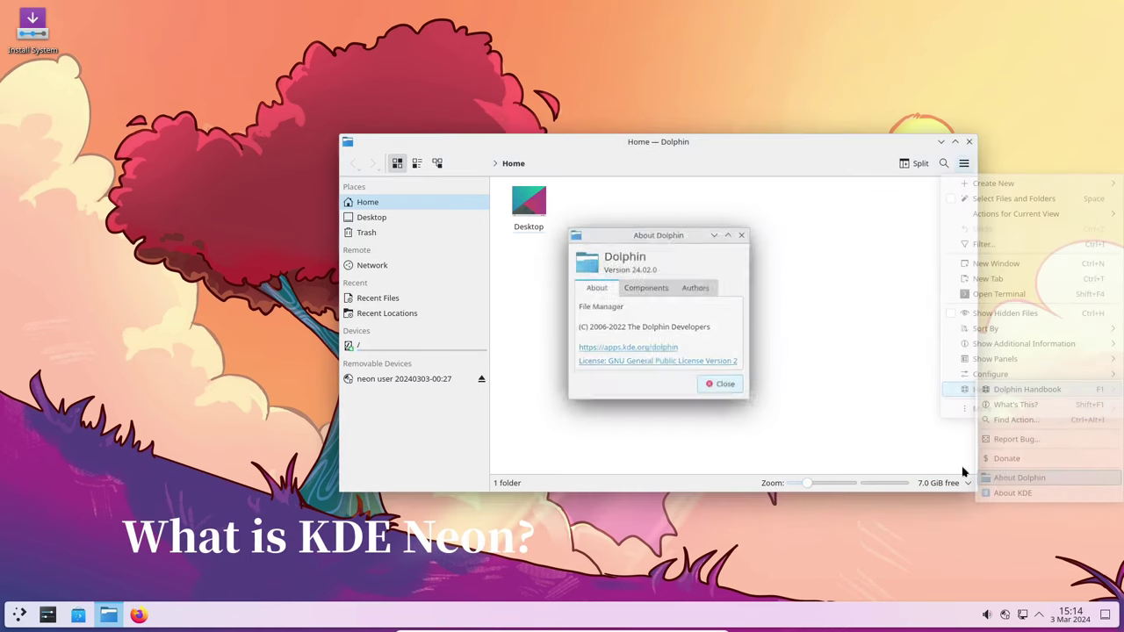
pyautogui.click(735, 390)
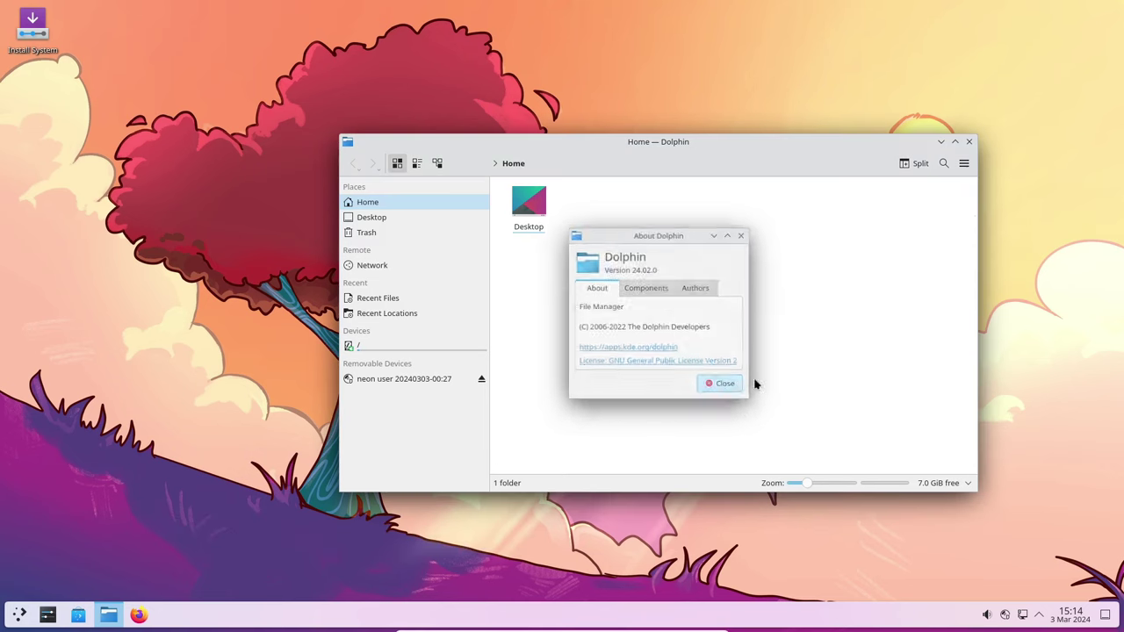
pyautogui.click(969, 141)
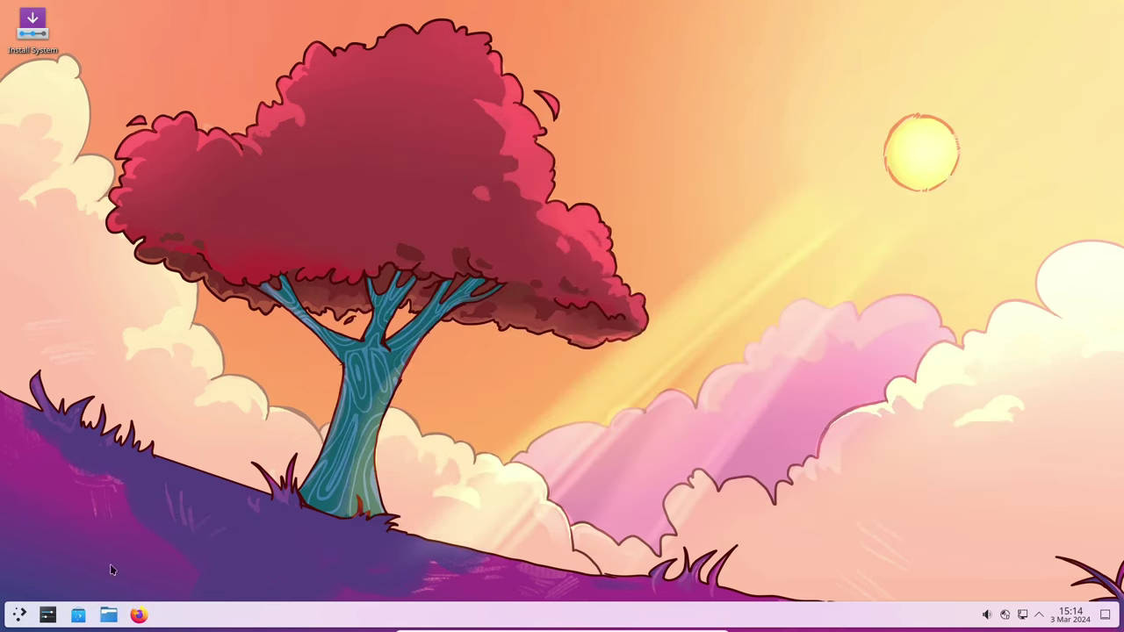
# Open System Settings and browse the Mouse & Touchpad, Screen Edges and Game Controller pages
pyautogui.click(48, 615)
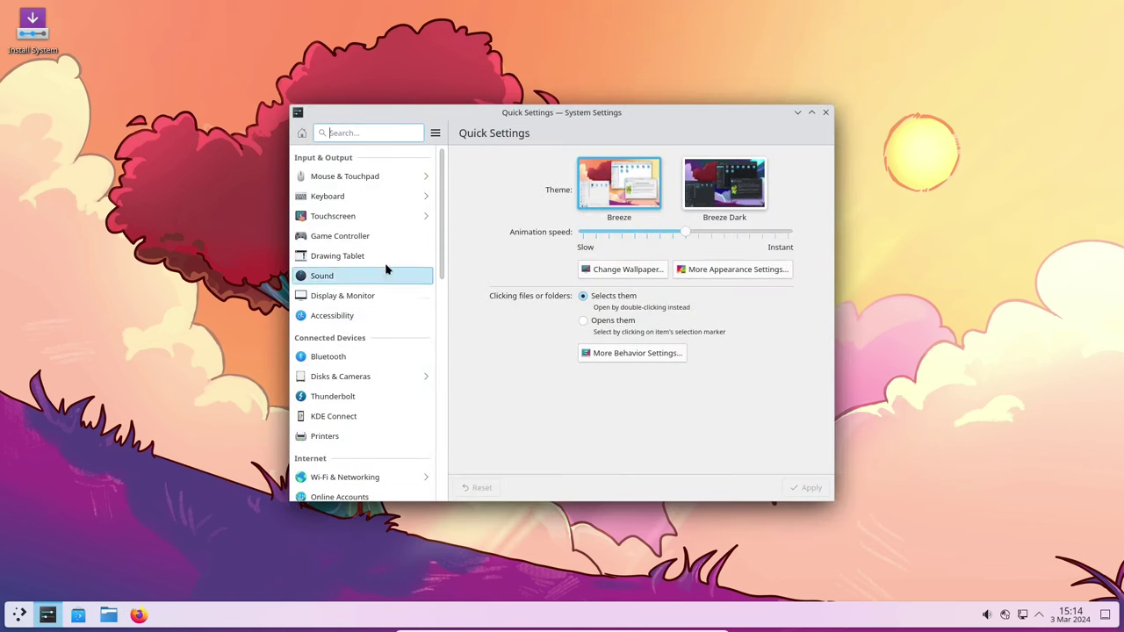
pyautogui.click(342, 176)
pyautogui.click(350, 179)
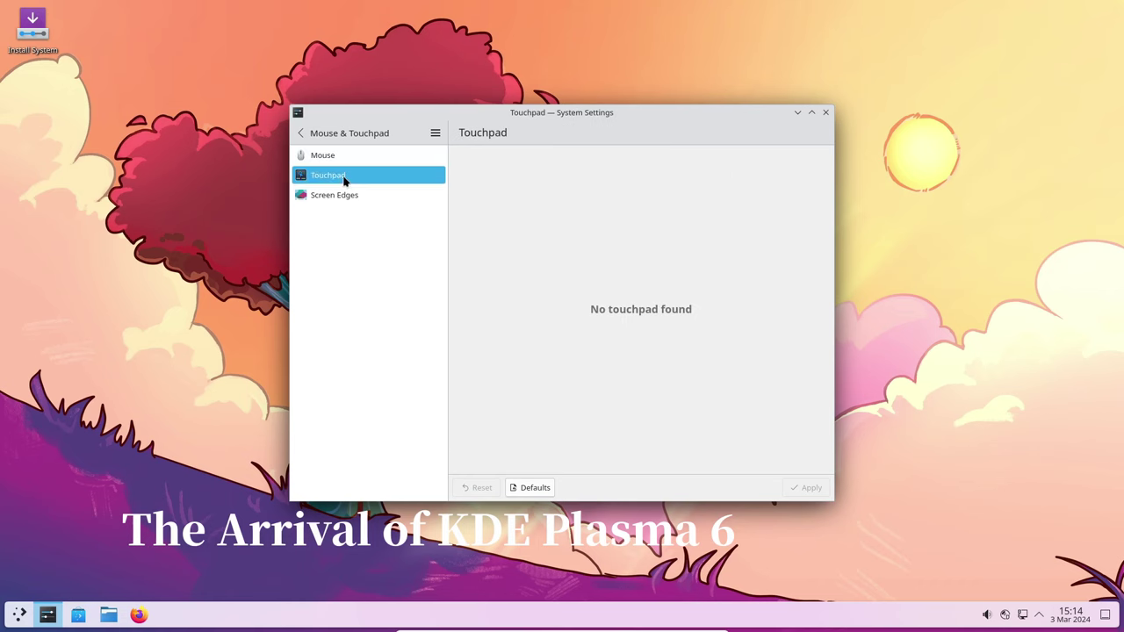
pyautogui.click(350, 195)
pyautogui.click(302, 134)
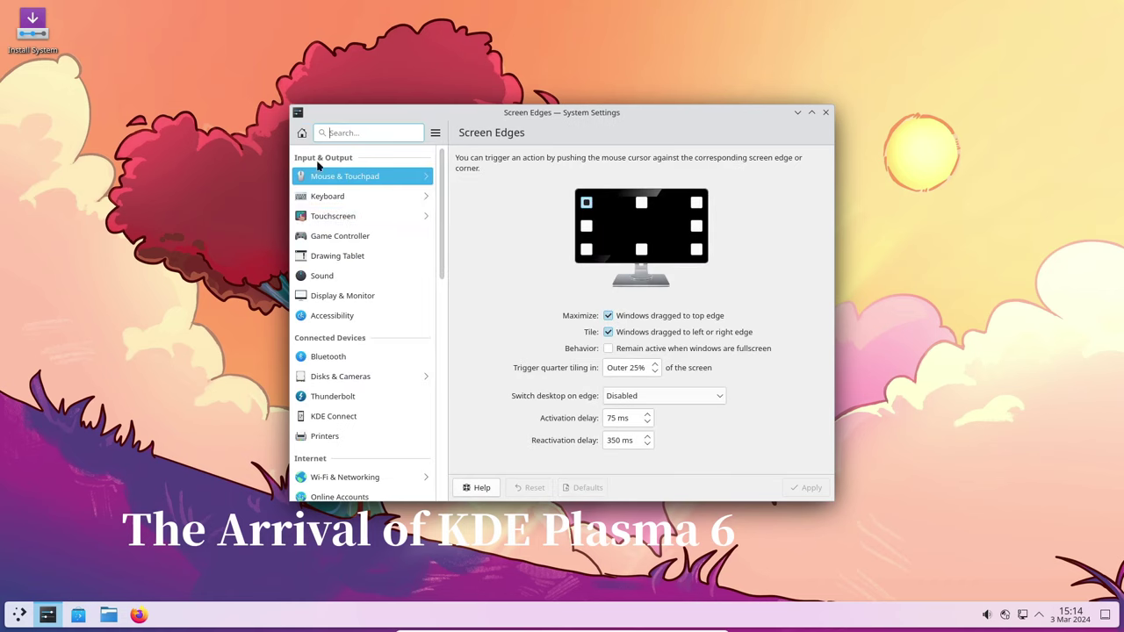
pyautogui.click(344, 242)
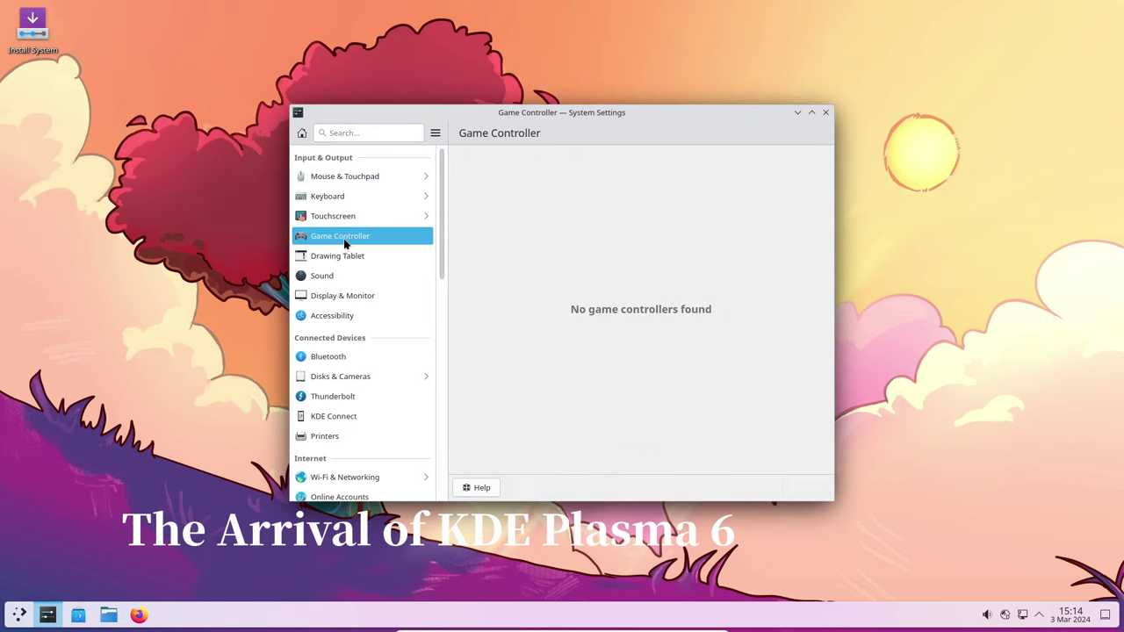
# Look through the Display & Monitor and Touchscreen pages, then return to the main categories
pyautogui.scroll(-1, 359, 308)
pyautogui.click(392, 268)
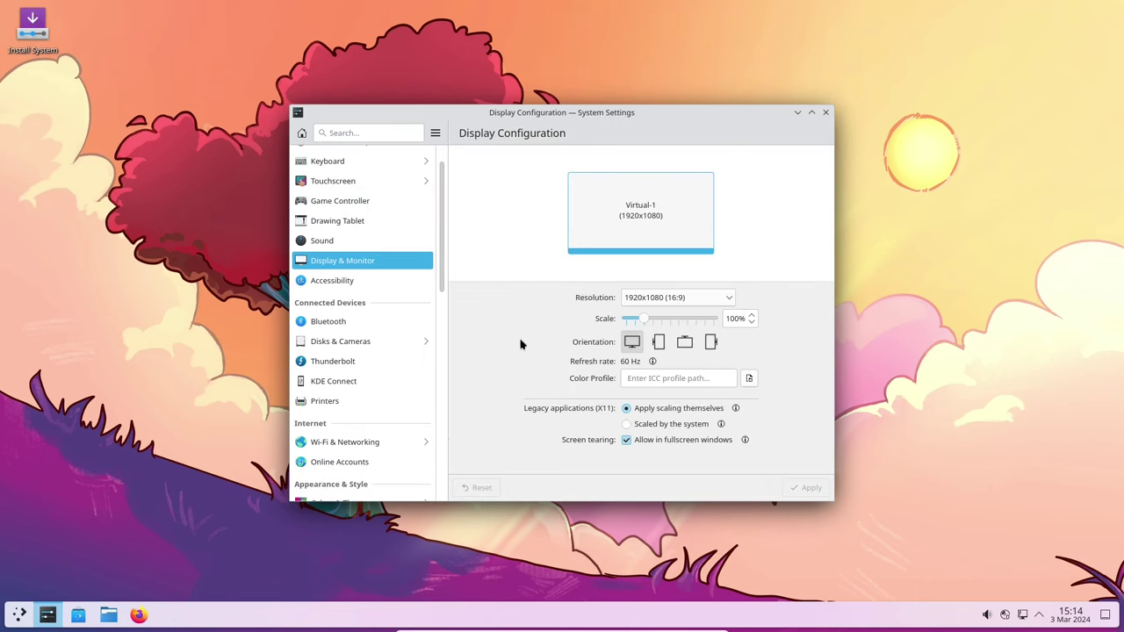
pyautogui.scroll(-1, 344, 296)
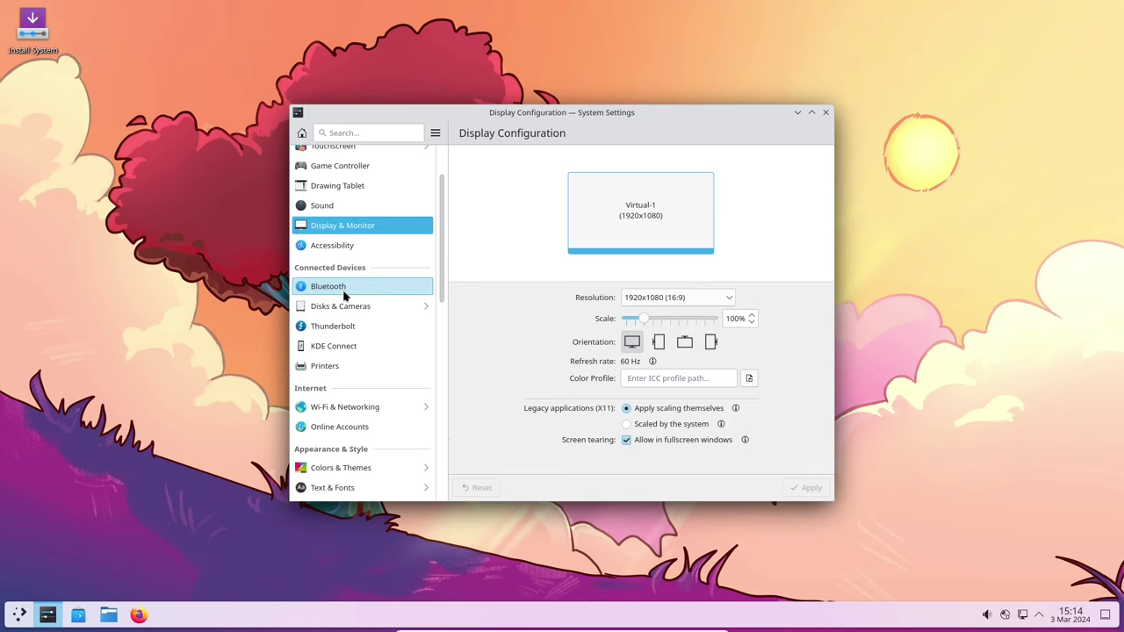
pyautogui.scroll(2, 344, 296)
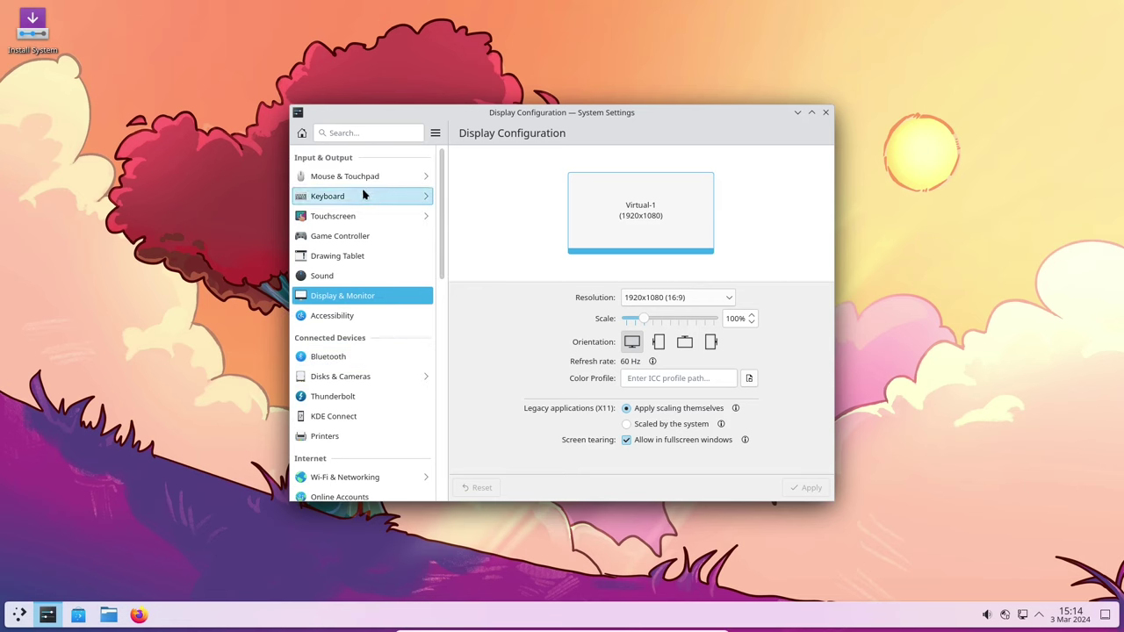
pyautogui.click(355, 217)
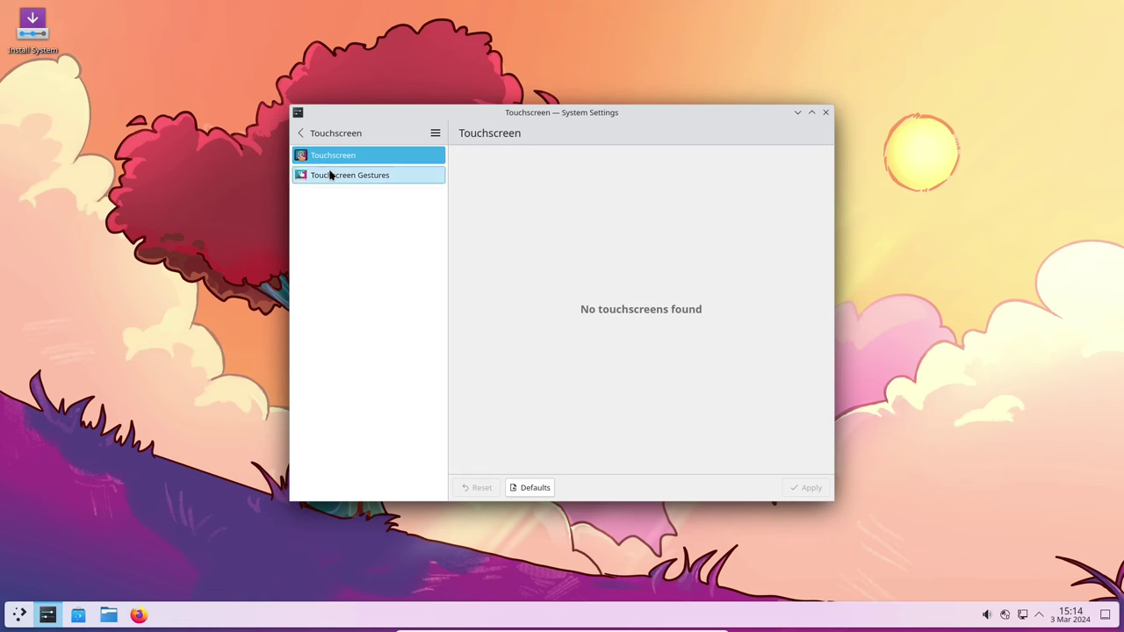
pyautogui.click(300, 135)
# Scroll to the bottom of the sidebar and show About this System with KDE neon 6.0
pyautogui.scroll(-2, 394, 268)
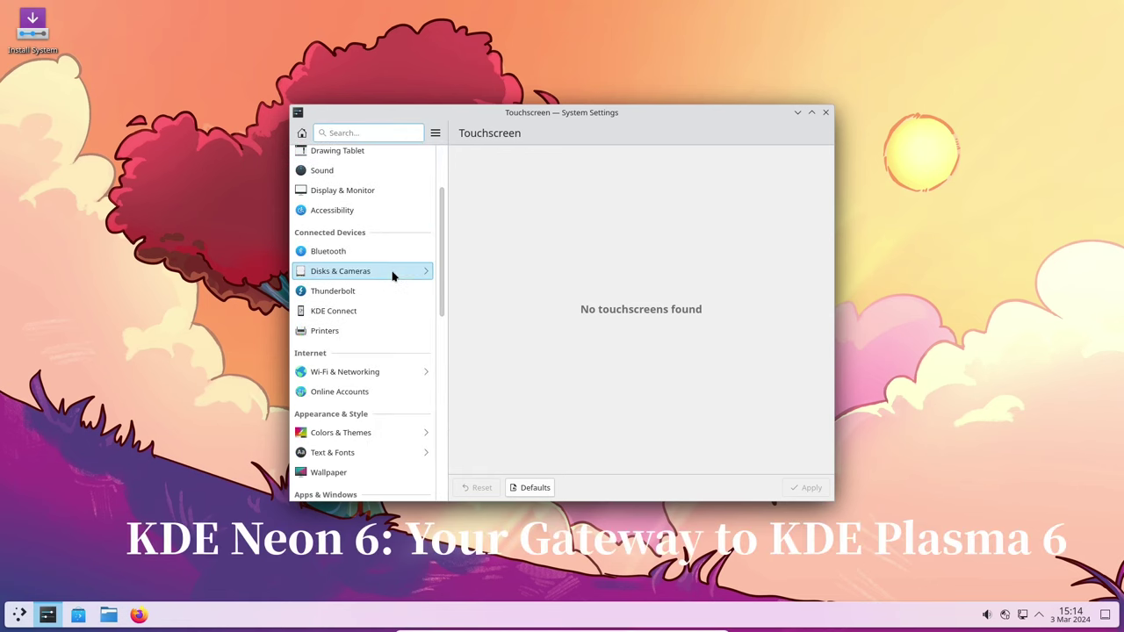
pyautogui.scroll(-1, 382, 274)
pyautogui.scroll(-1, 382, 274)
pyautogui.scroll(-2, 380, 275)
pyautogui.scroll(-2, 380, 274)
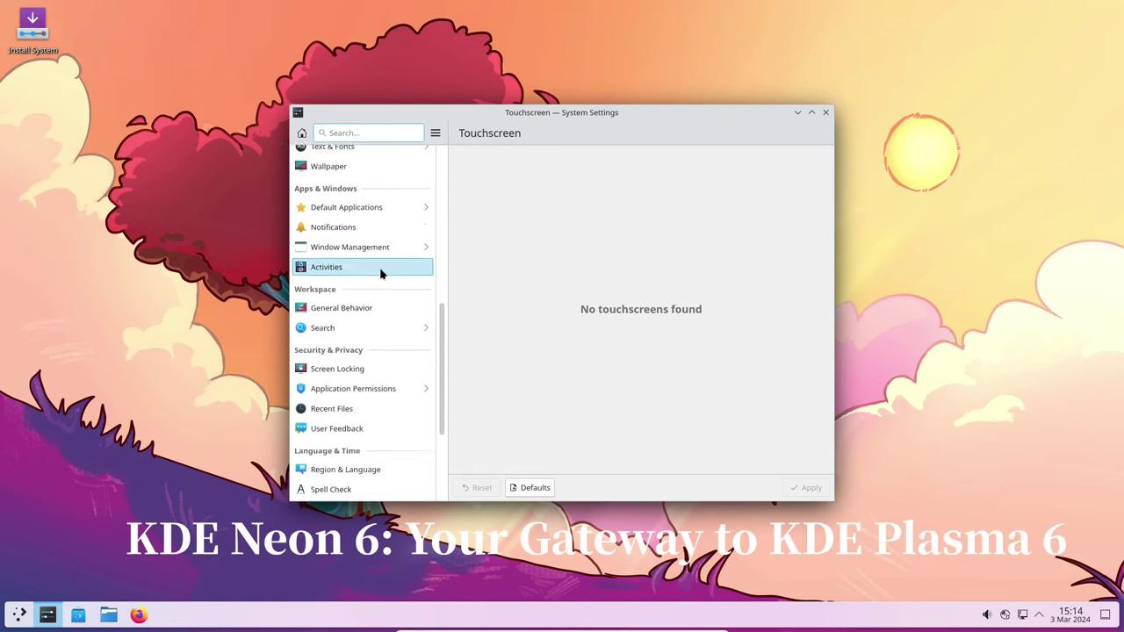
pyautogui.scroll(-1, 380, 274)
pyautogui.scroll(-2, 380, 274)
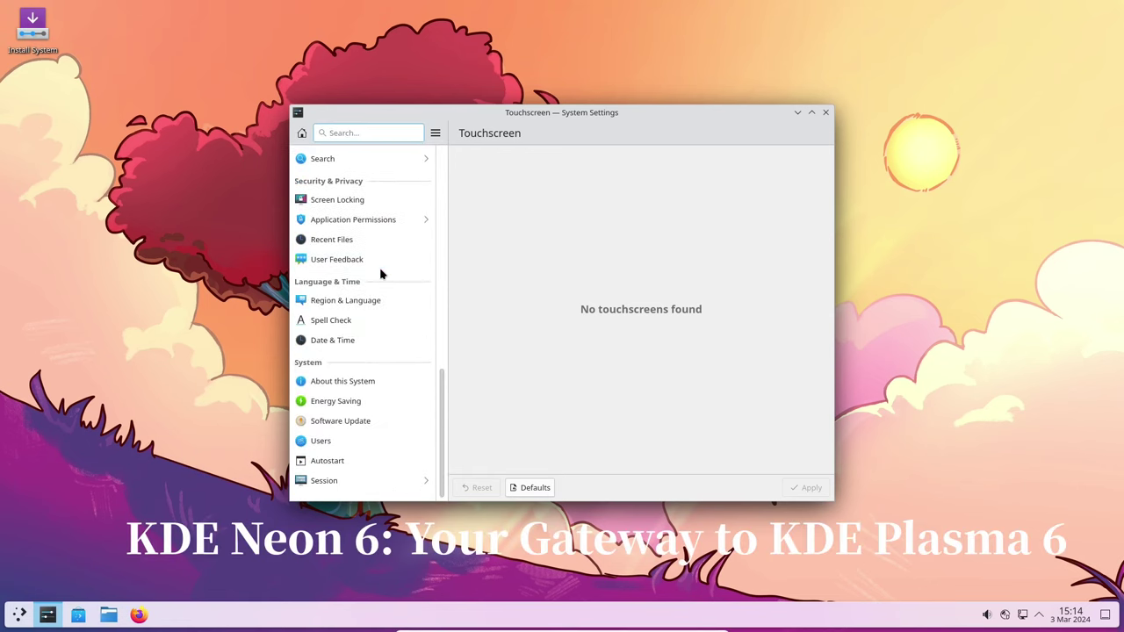
pyautogui.click(394, 387)
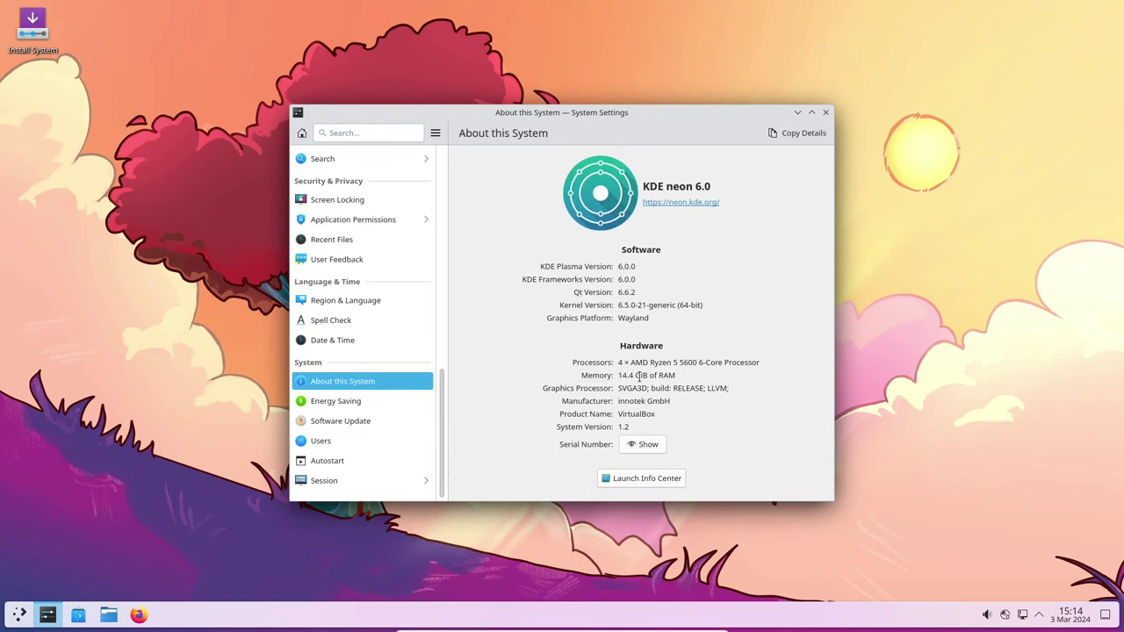
# Close System Settings and reopen it from the taskbar
pyautogui.click(826, 112)
pyautogui.click(47, 616)
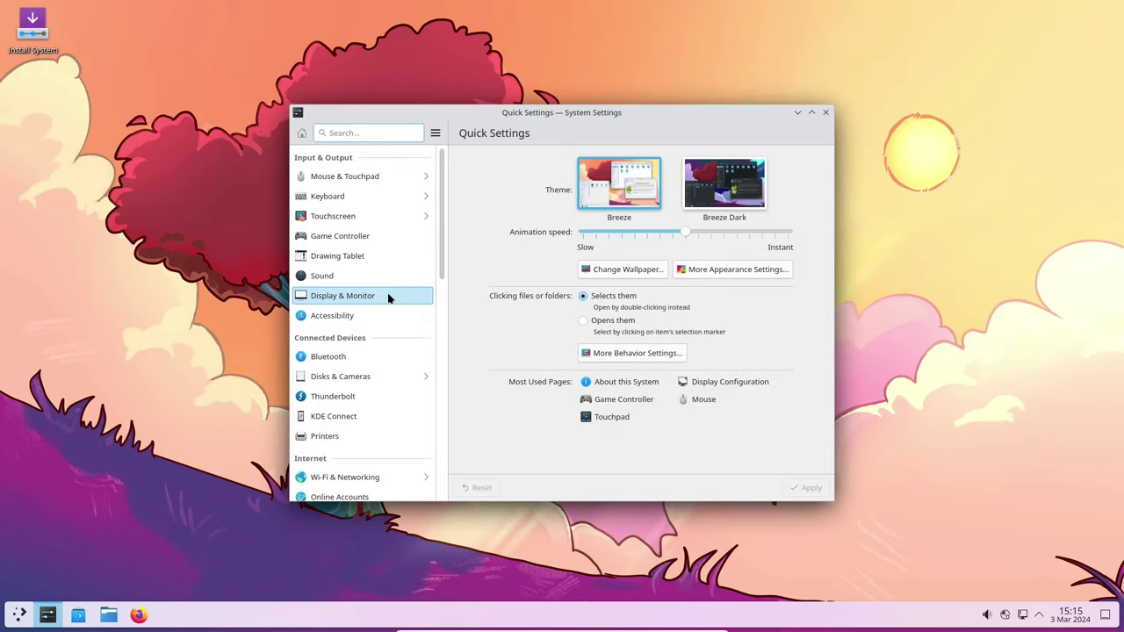
pyautogui.scroll(-2, 389, 304)
pyautogui.scroll(2, 389, 311)
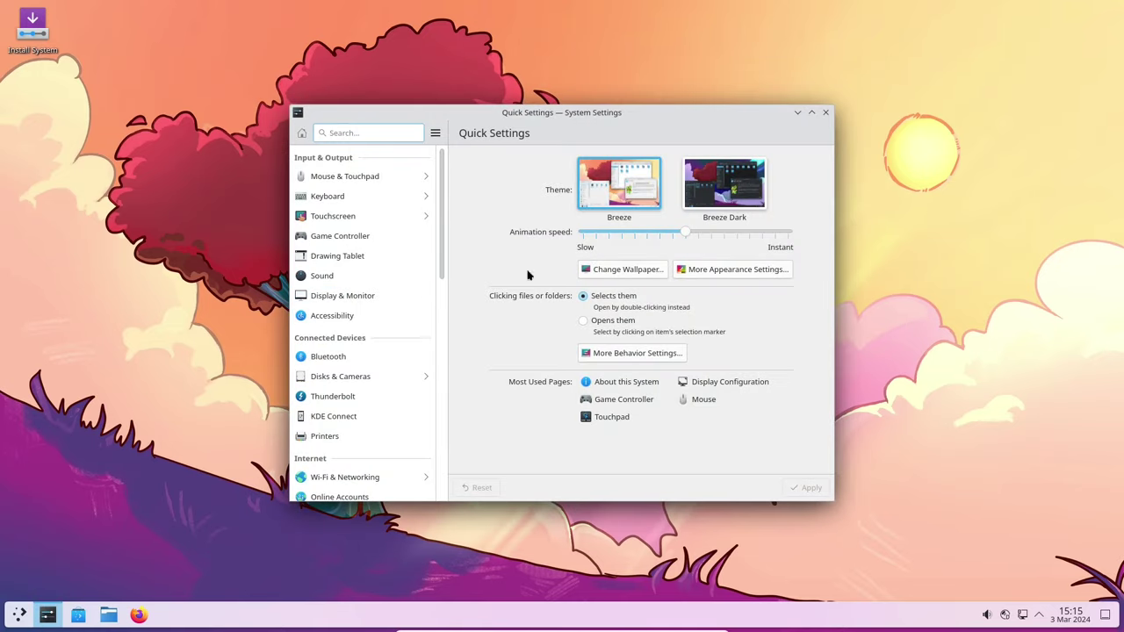
# Close System Settings again and relaunch it from the application launcher
pyautogui.click(826, 112)
pyautogui.click(8, 614)
pyautogui.moveTo(43, 500)
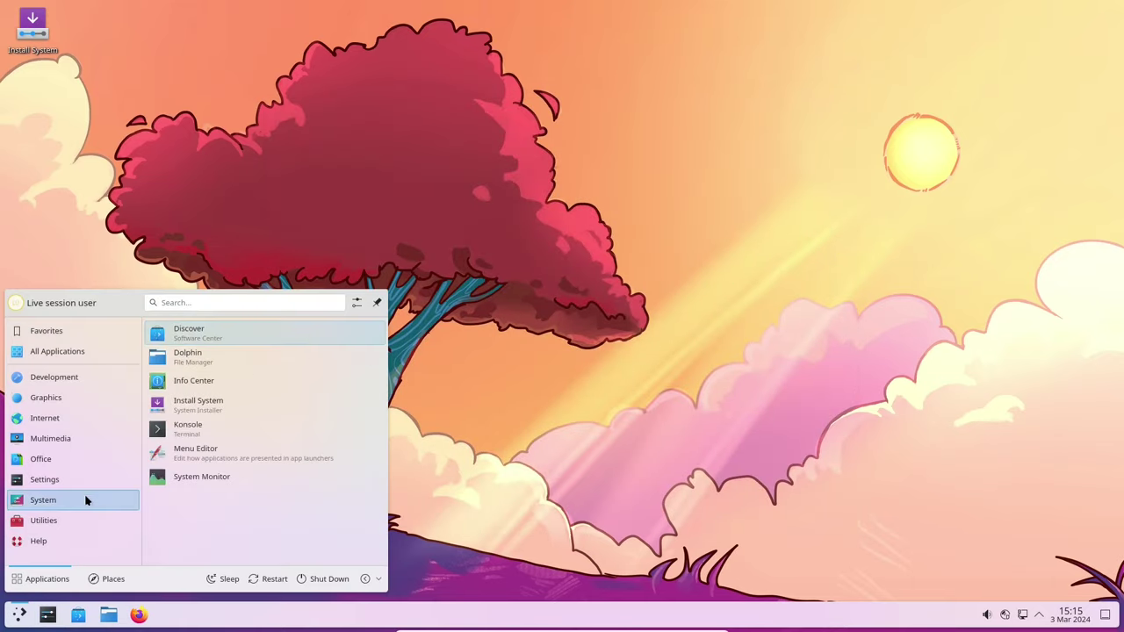
pyautogui.click(192, 343)
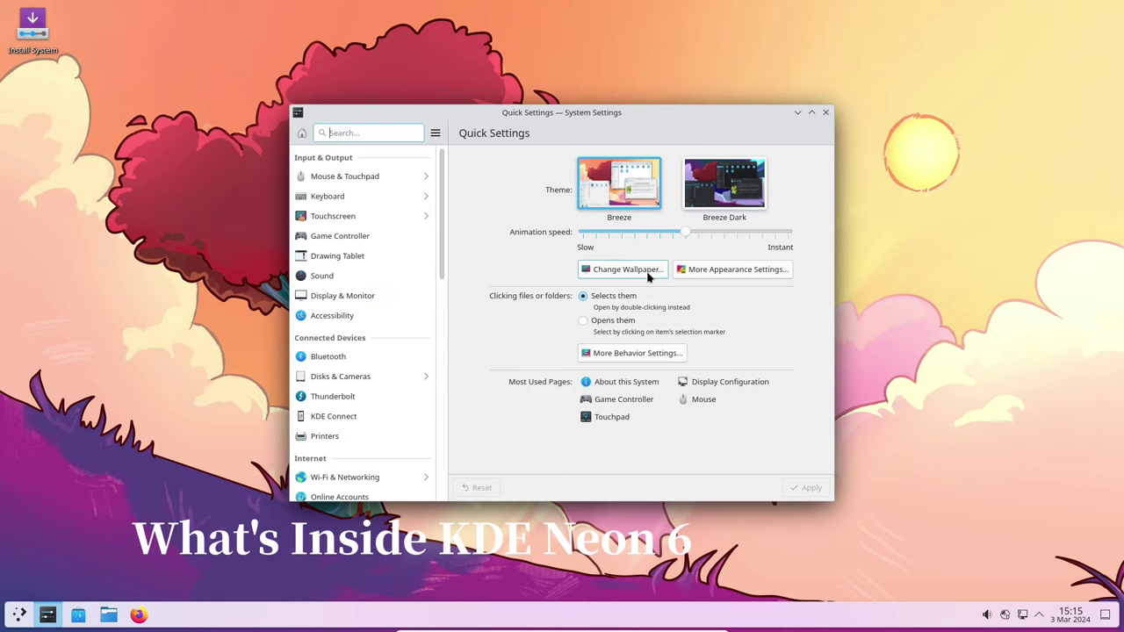
# Browse the Colors, Night Light, Application Style, Plasma Style, Window Decorations, Icons and Cursors pages
pyautogui.click(759, 276)
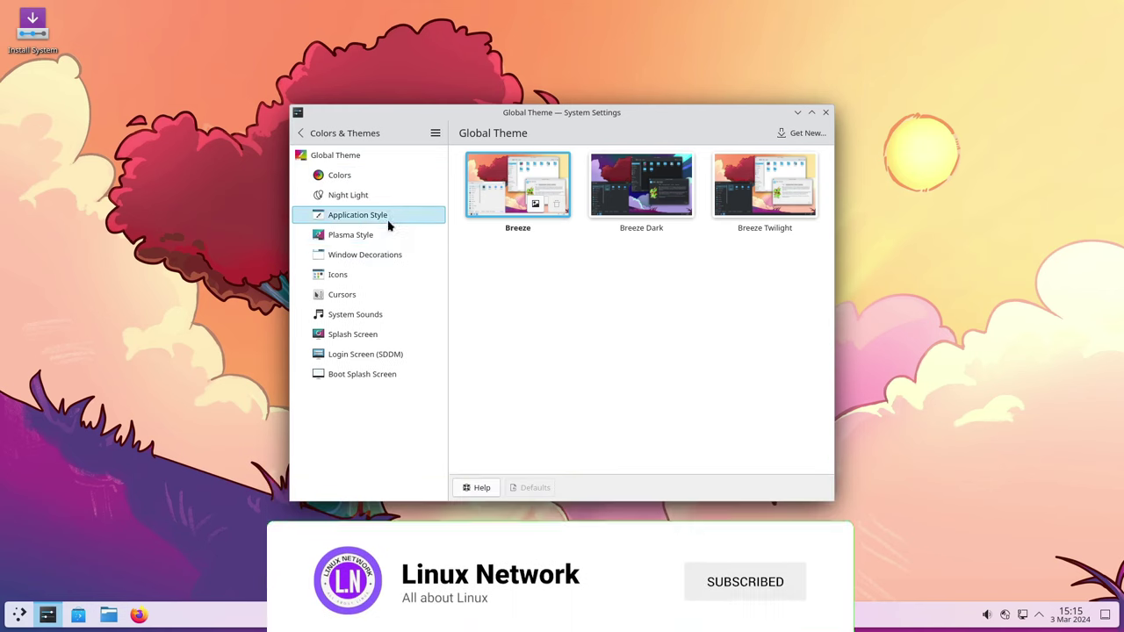
pyautogui.click(369, 179)
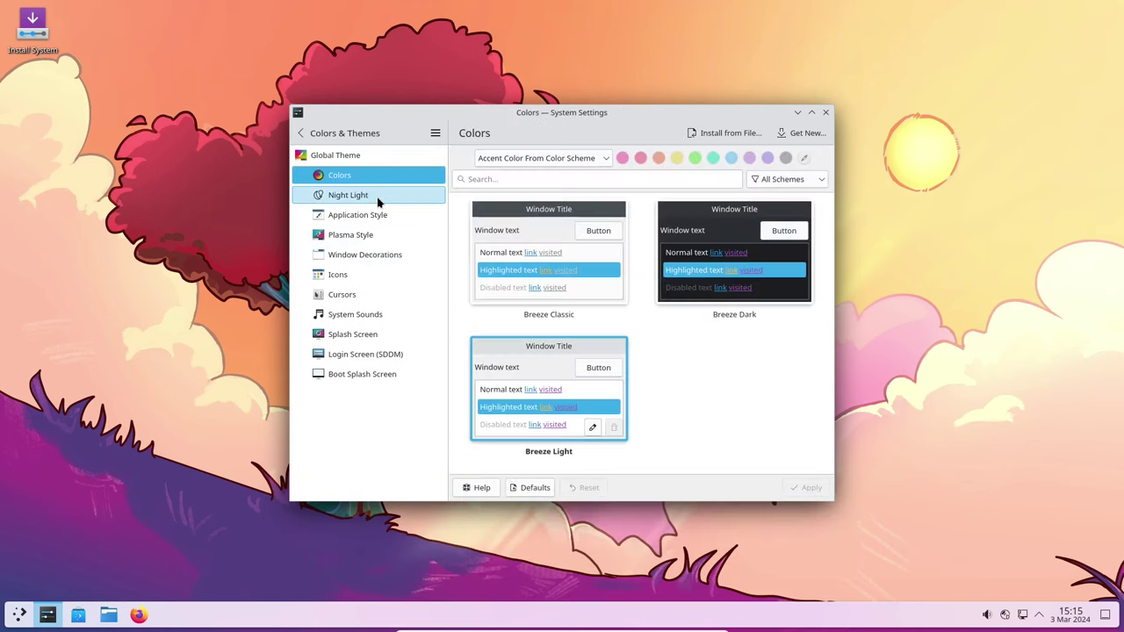
pyautogui.click(376, 197)
pyautogui.click(379, 216)
pyautogui.click(381, 237)
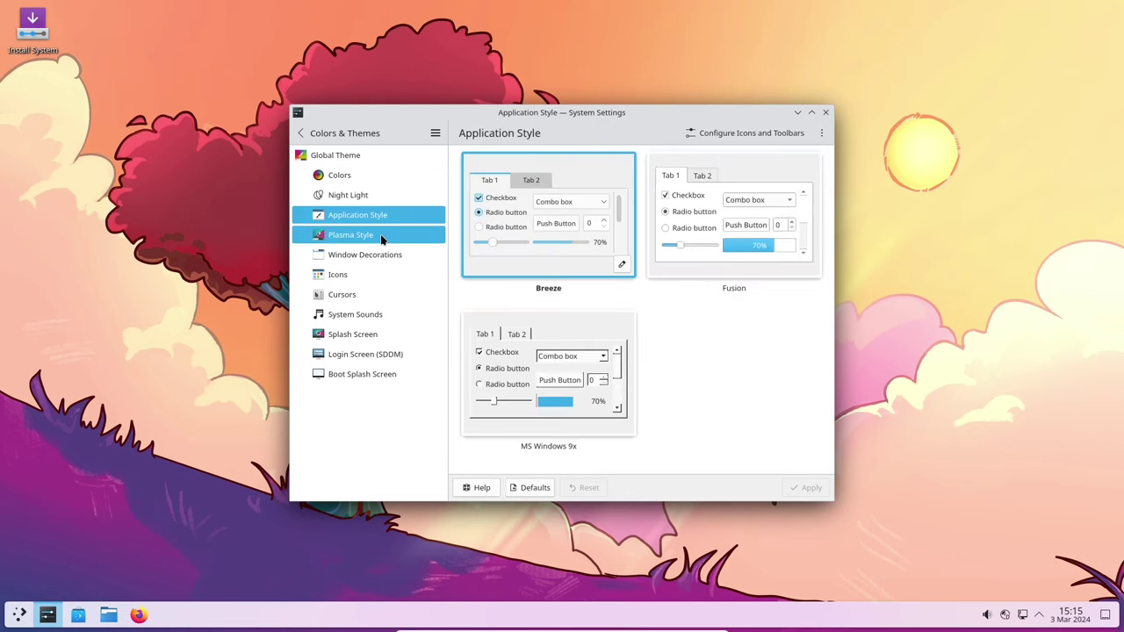
pyautogui.click(385, 251)
pyautogui.click(376, 276)
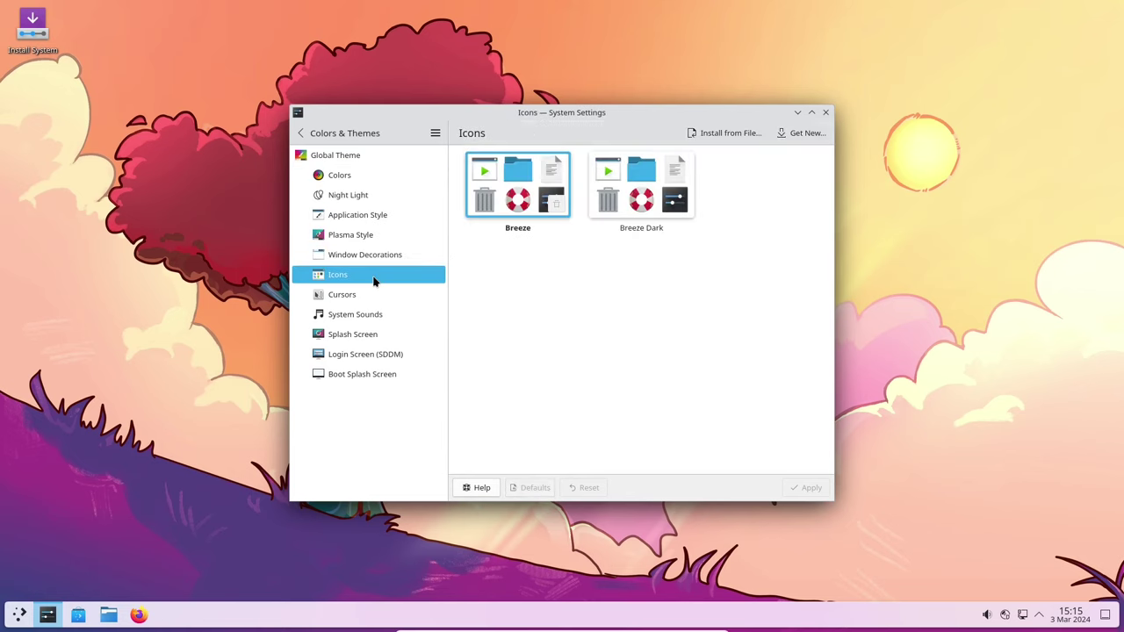
pyautogui.click(364, 297)
# Close System Settings and search the application launcher for 'kon'
pyautogui.click(826, 112)
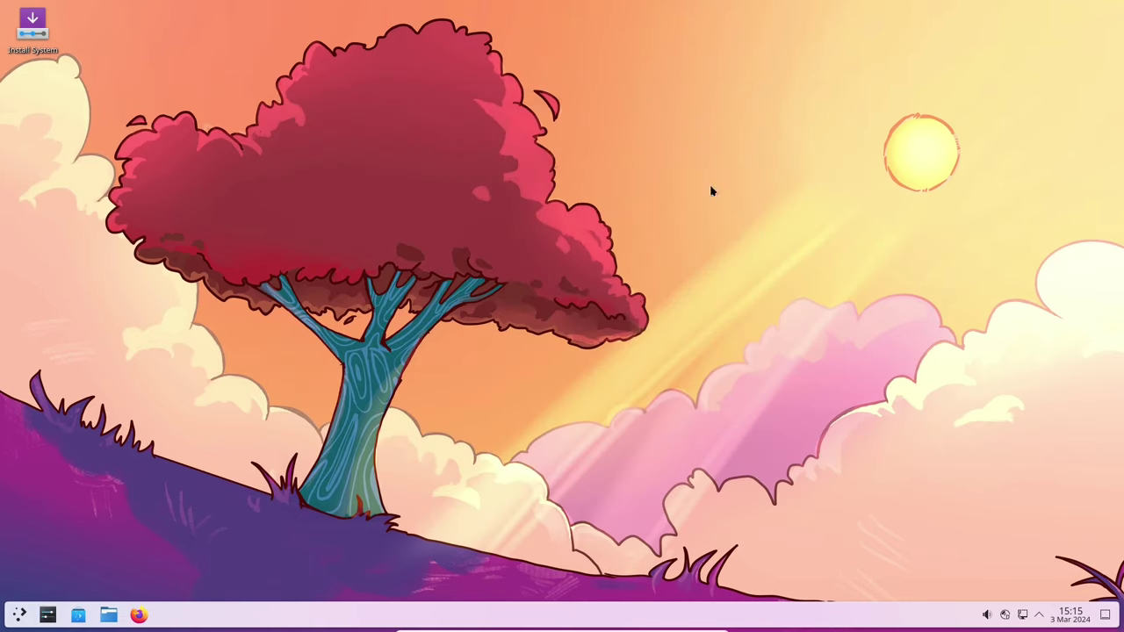
pyautogui.click(24, 619)
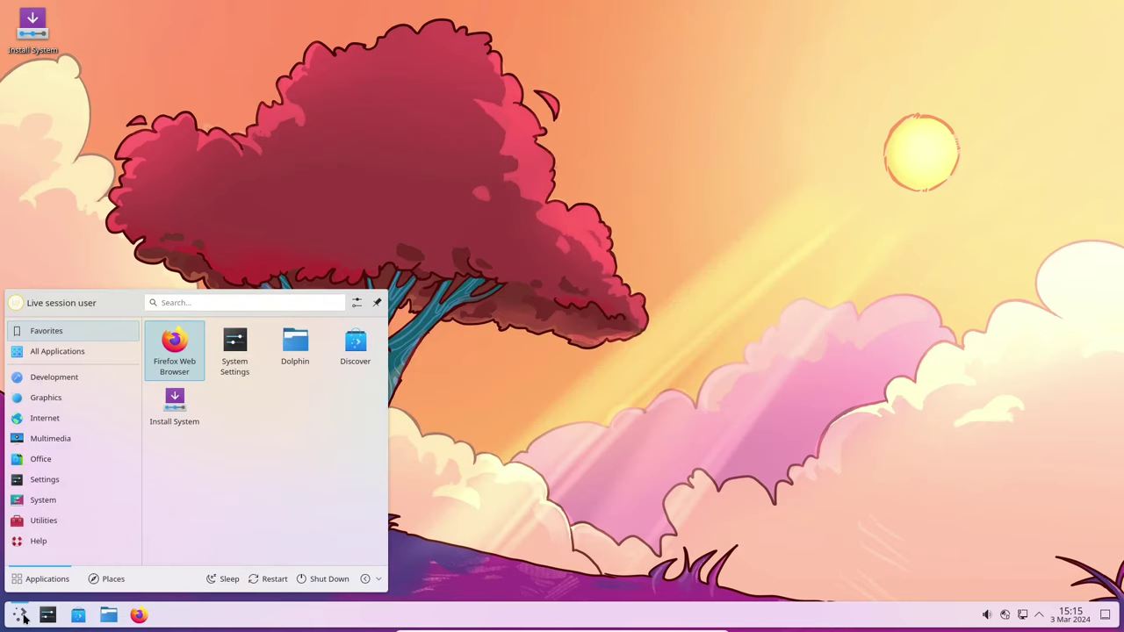
pyautogui.write('kon')
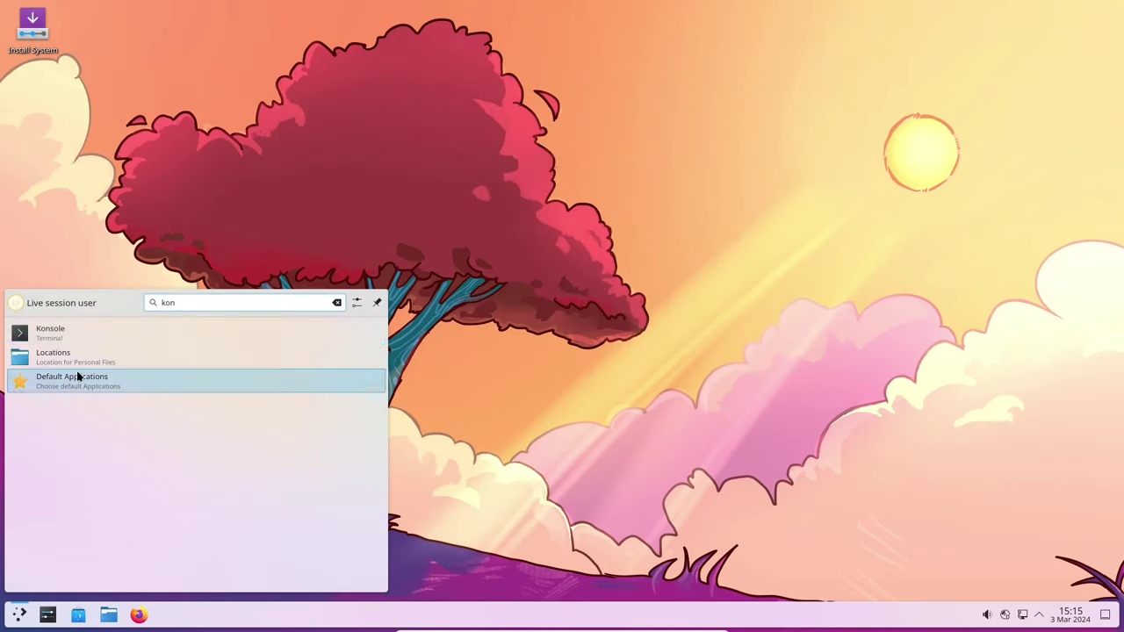
# Launch Konsole and run uname -a, then uname -r for the kernel release
pyautogui.click(67, 339)
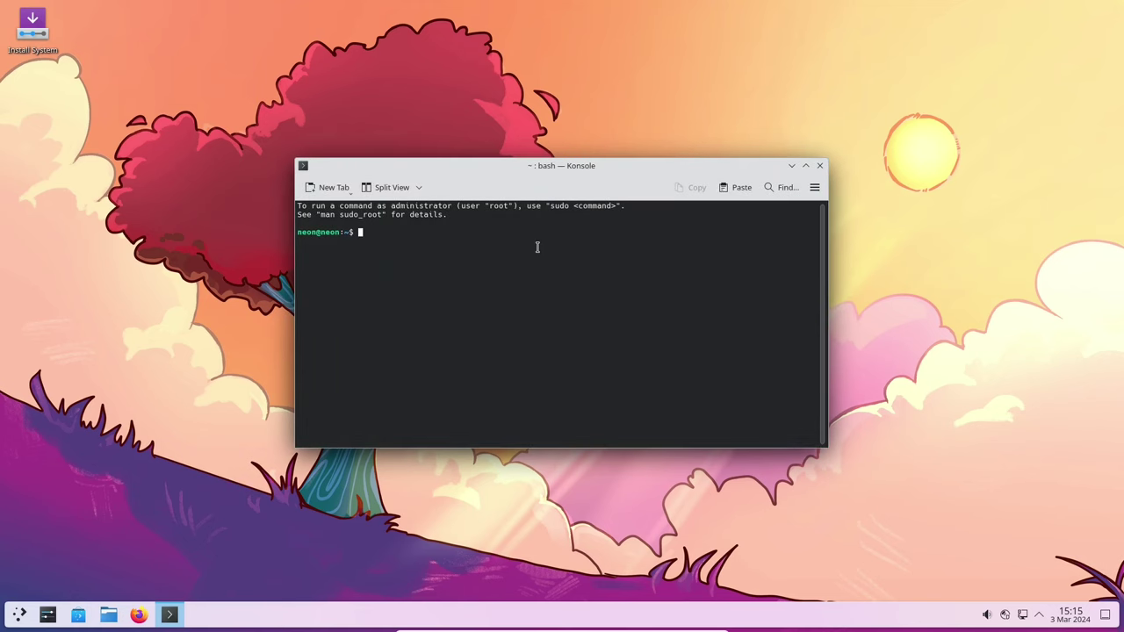
pyautogui.write('uname -a')
pyautogui.press('Return')
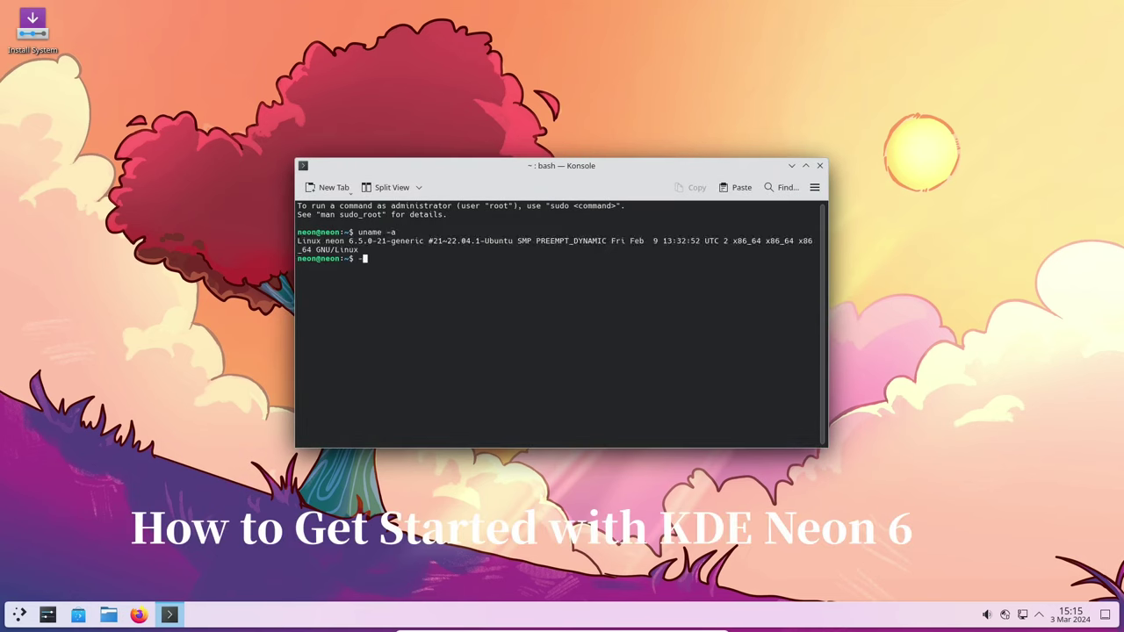
pyautogui.press('BackSpace')
pyautogui.write('uname')
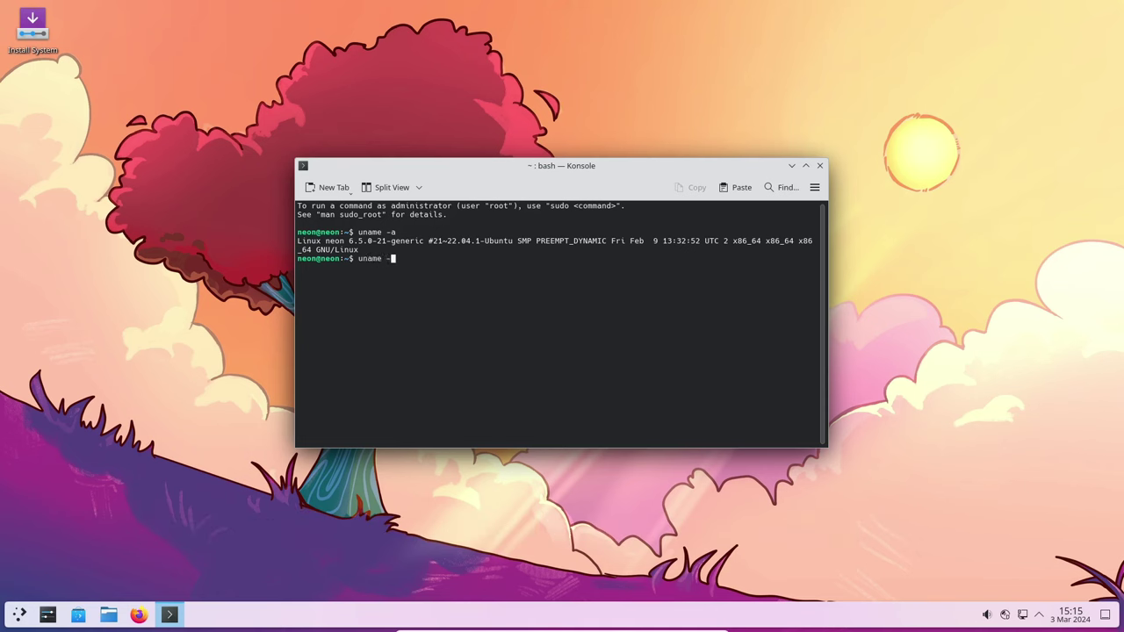
pyautogui.write('r')
pyautogui.press('Return')
# Check the Konsole 24.02.0 version in About Konsole, then close the terminal
pyautogui.click(815, 187)
pyautogui.moveTo(896, 417)
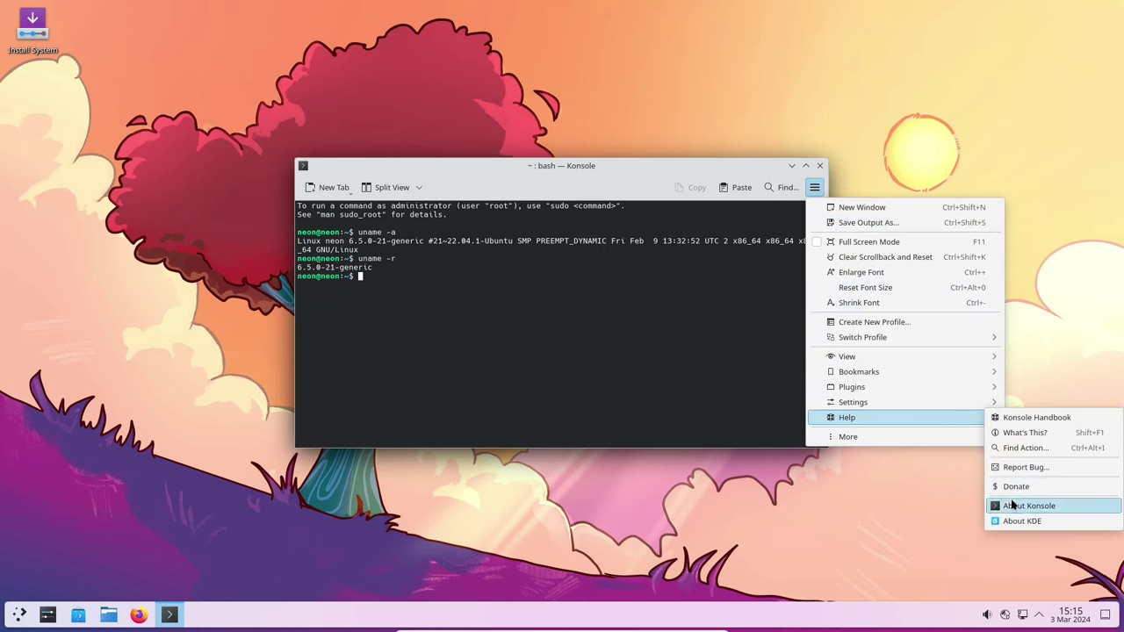
pyautogui.click(1019, 506)
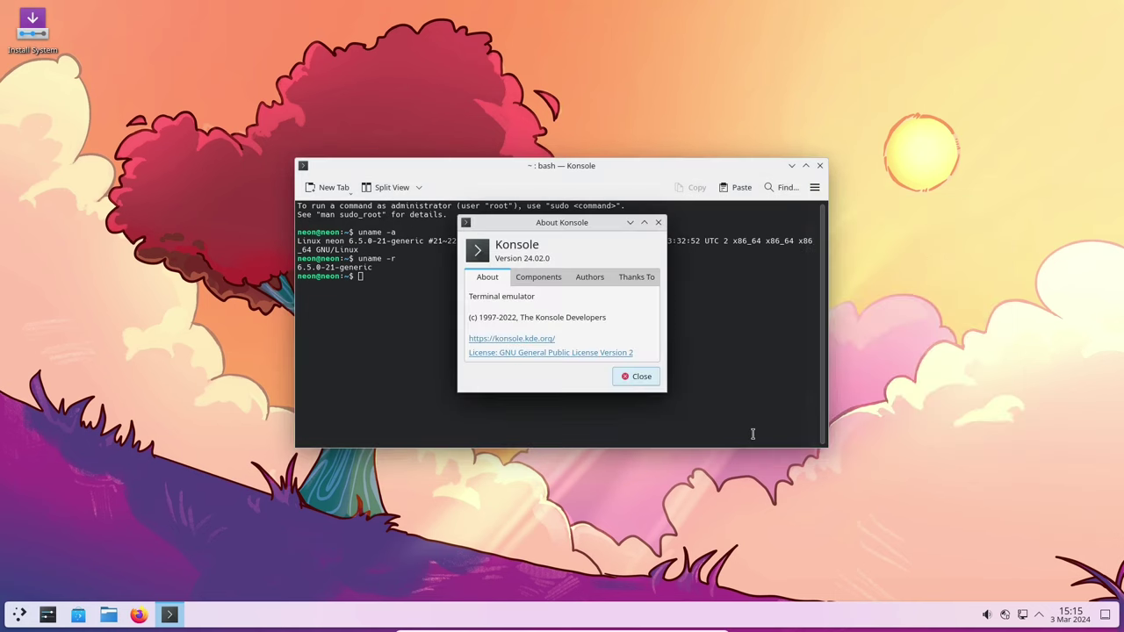
pyautogui.click(637, 376)
pyautogui.click(819, 165)
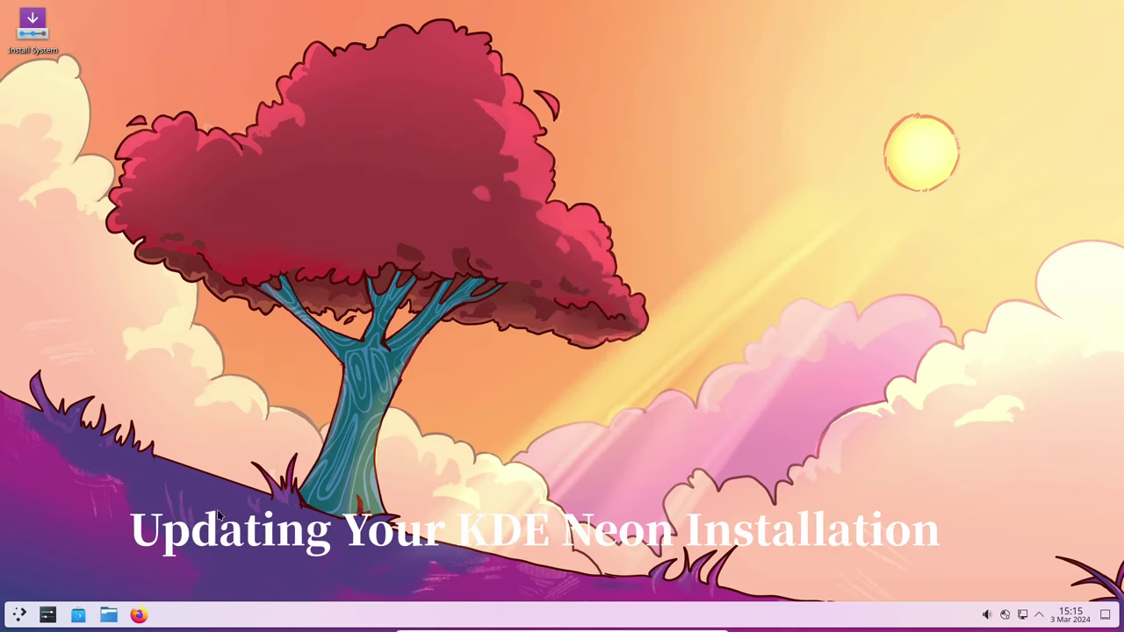
pyautogui.click(18, 617)
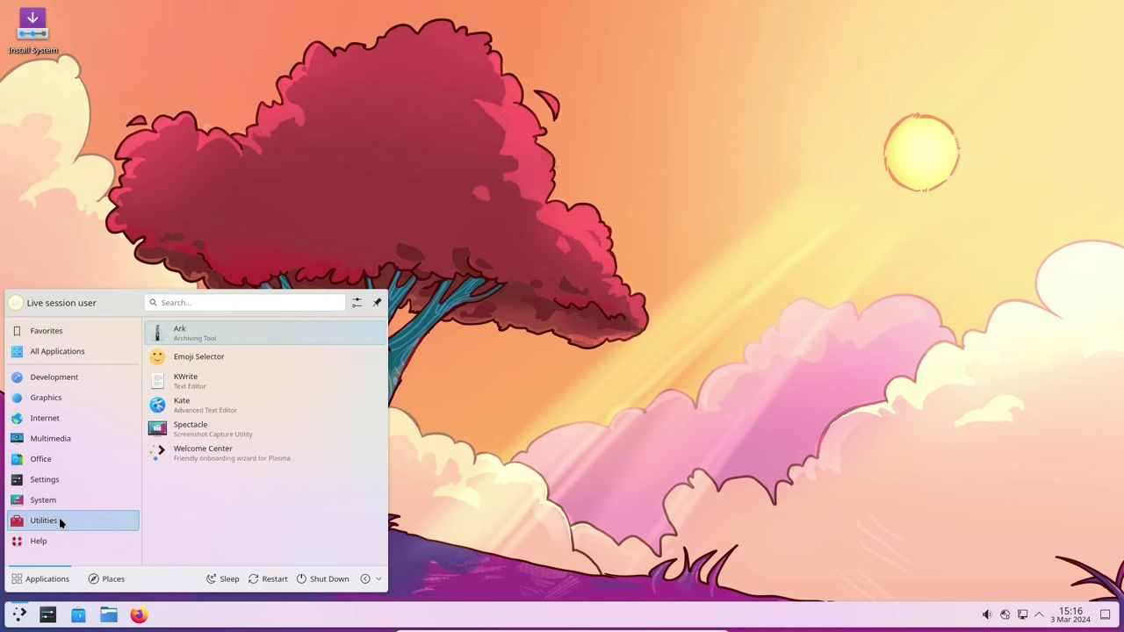
pyautogui.moveTo(44, 500)
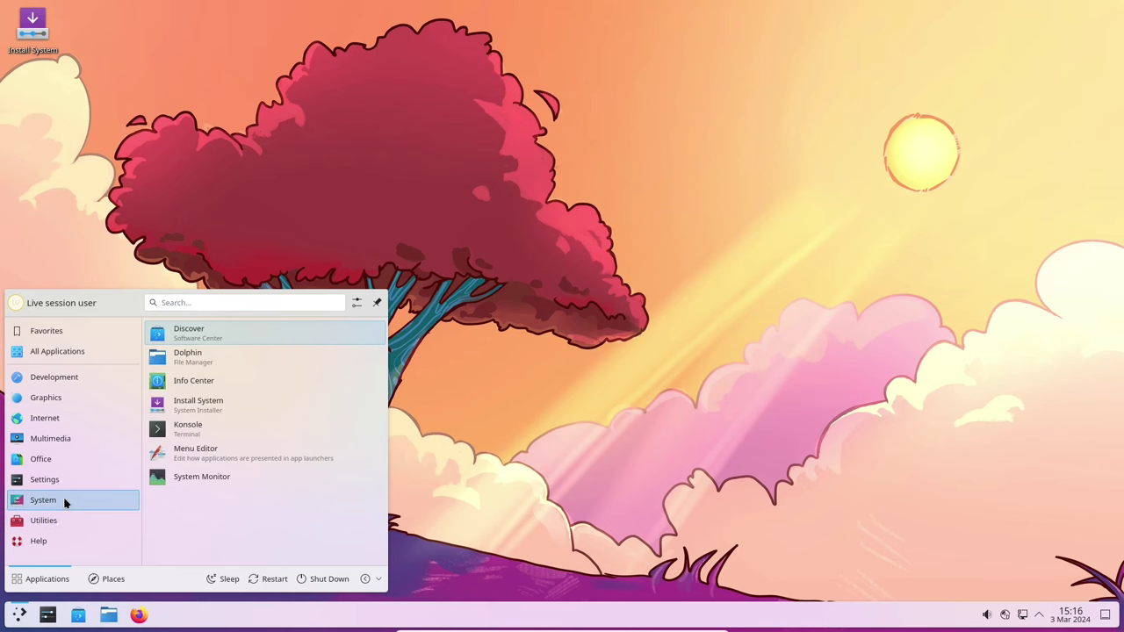
pyautogui.click(184, 481)
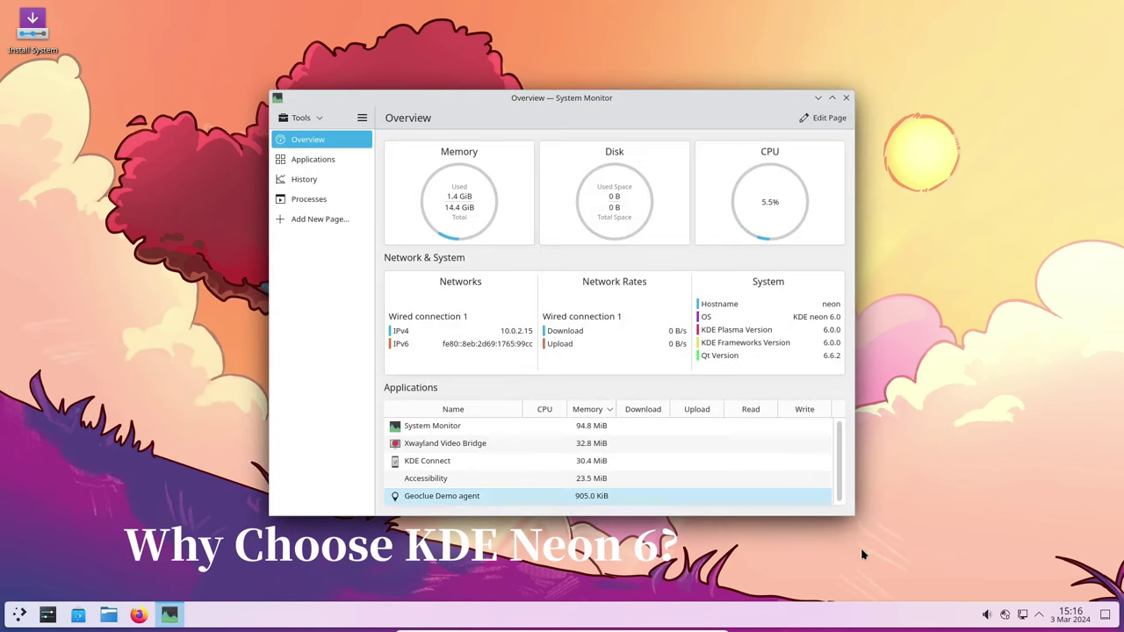
pyautogui.moveTo(859, 520); pyautogui.dragTo(936, 530)
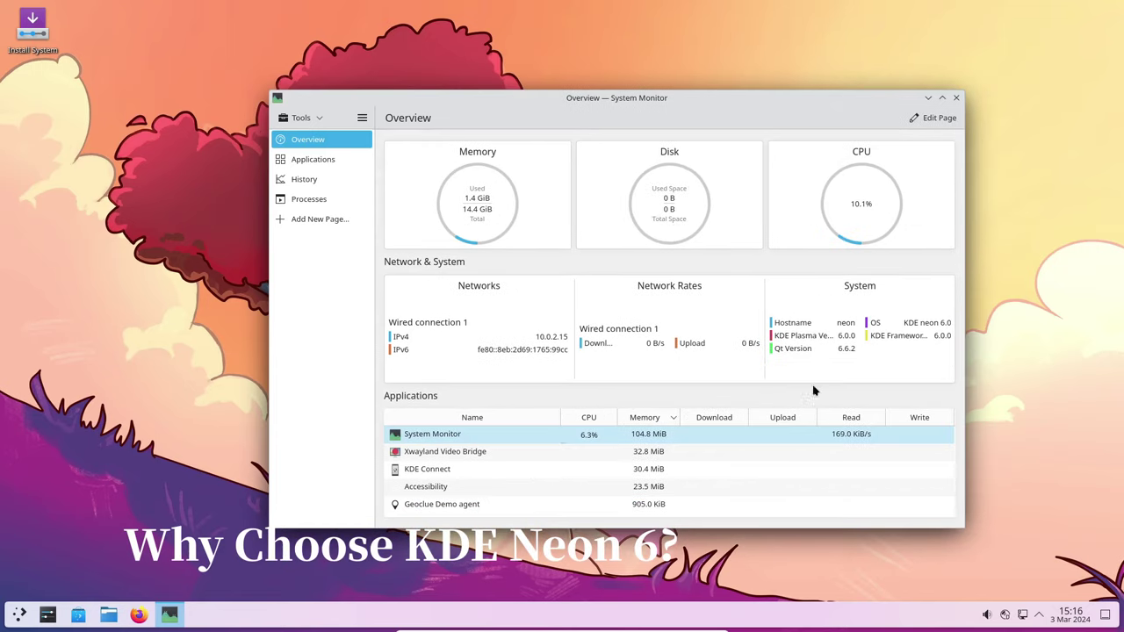
pyautogui.moveTo(690, 100); pyautogui.dragTo(635, 91)
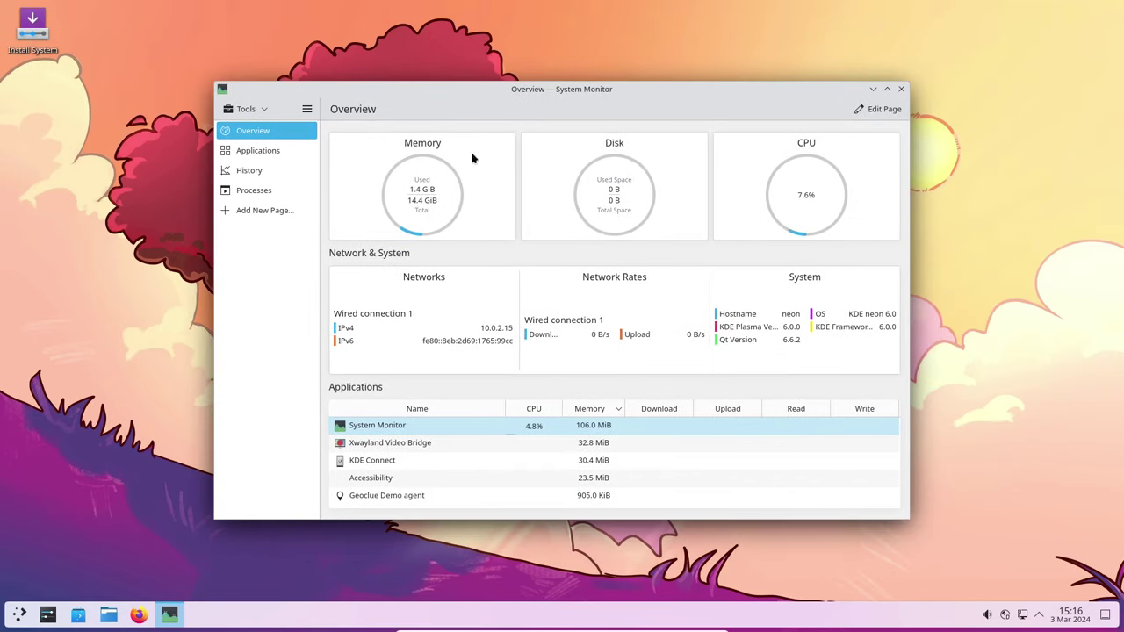
pyautogui.click(250, 151)
pyautogui.click(262, 172)
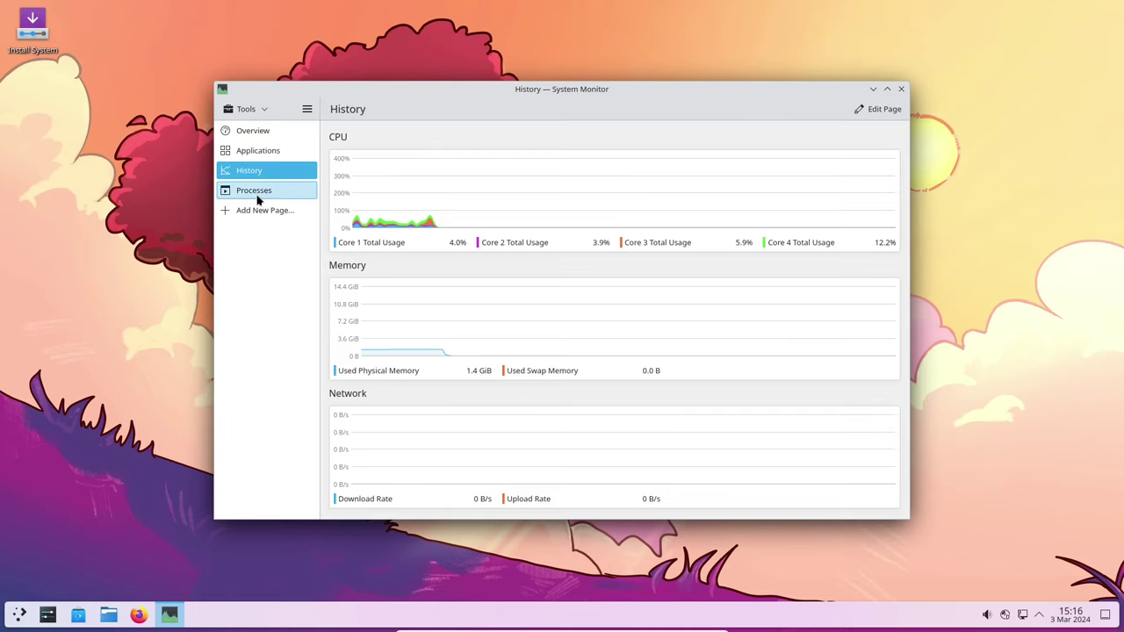
pyautogui.click(252, 151)
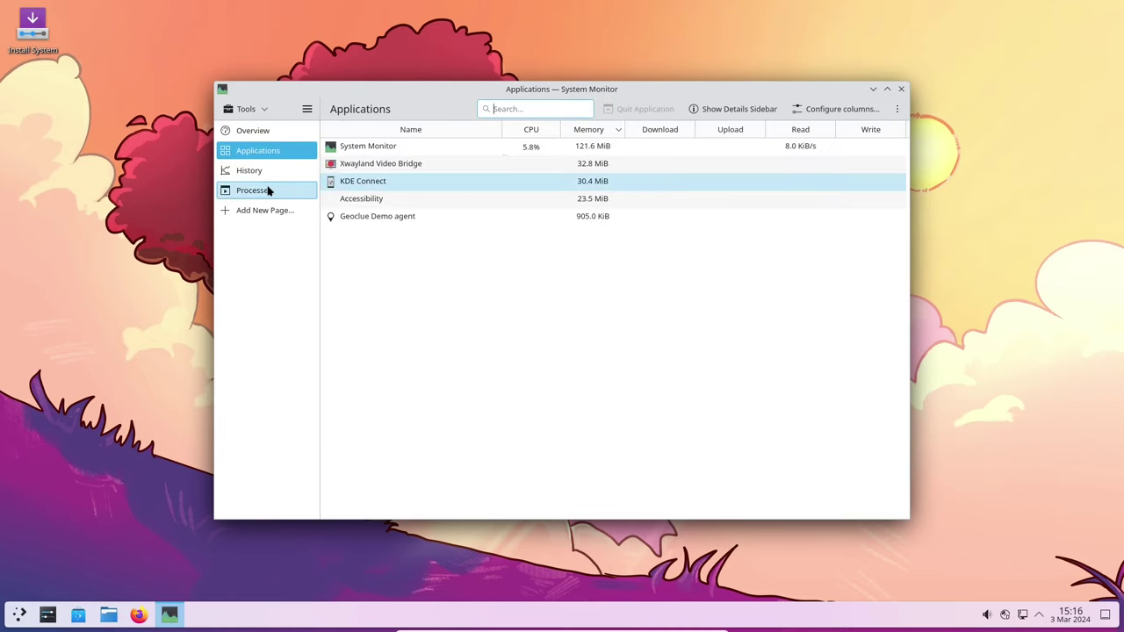
pyautogui.click(253, 190)
pyautogui.click(263, 130)
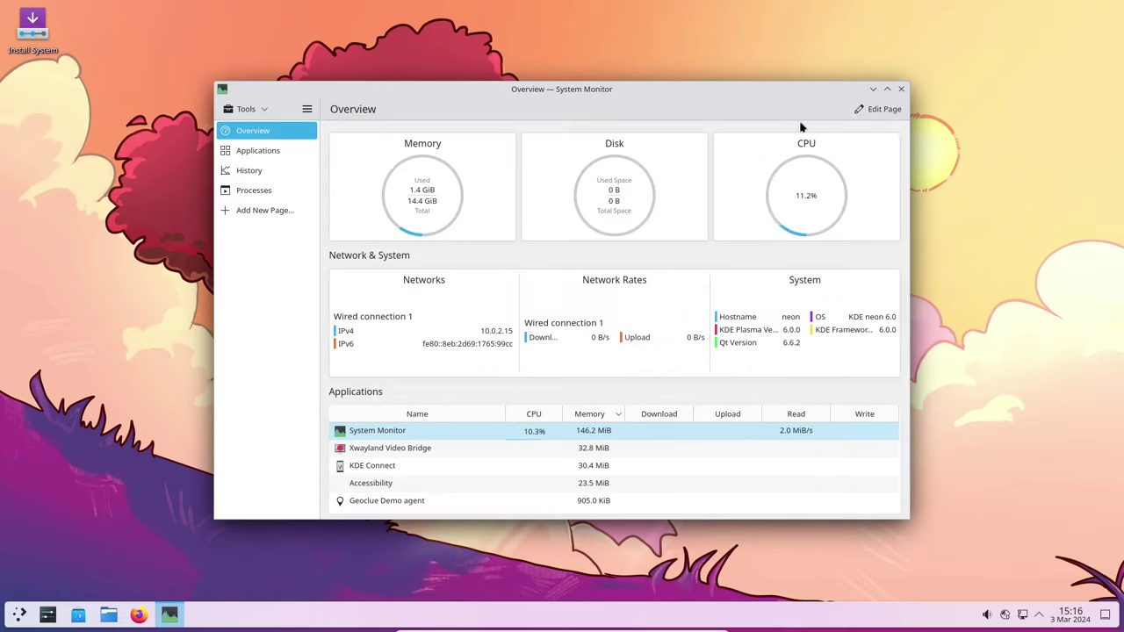
pyautogui.click(901, 89)
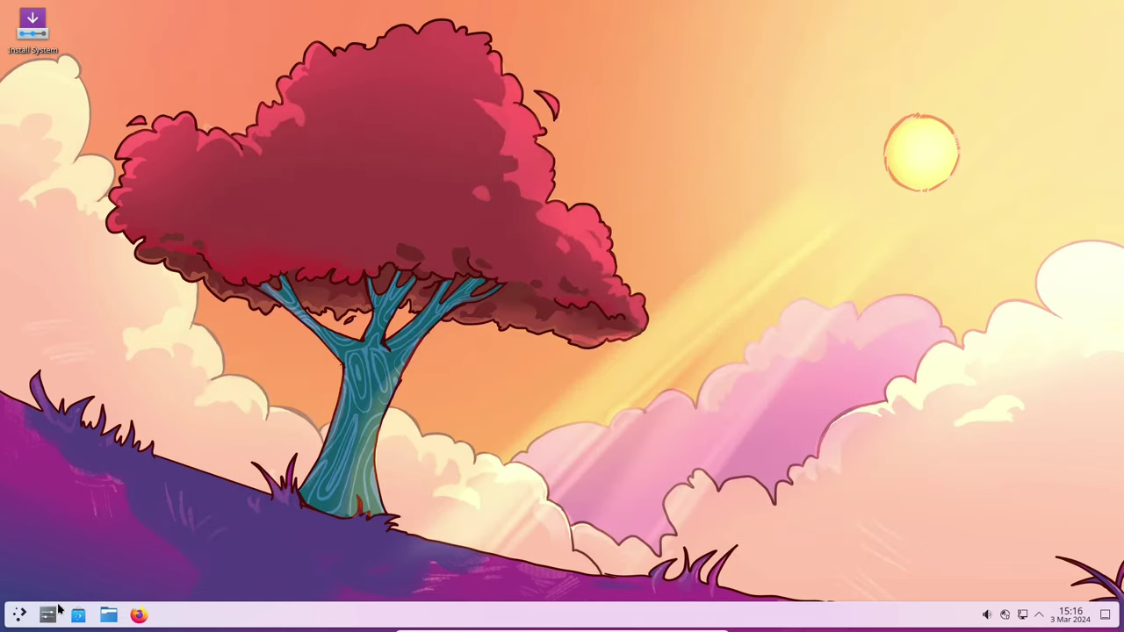
pyautogui.click(20, 615)
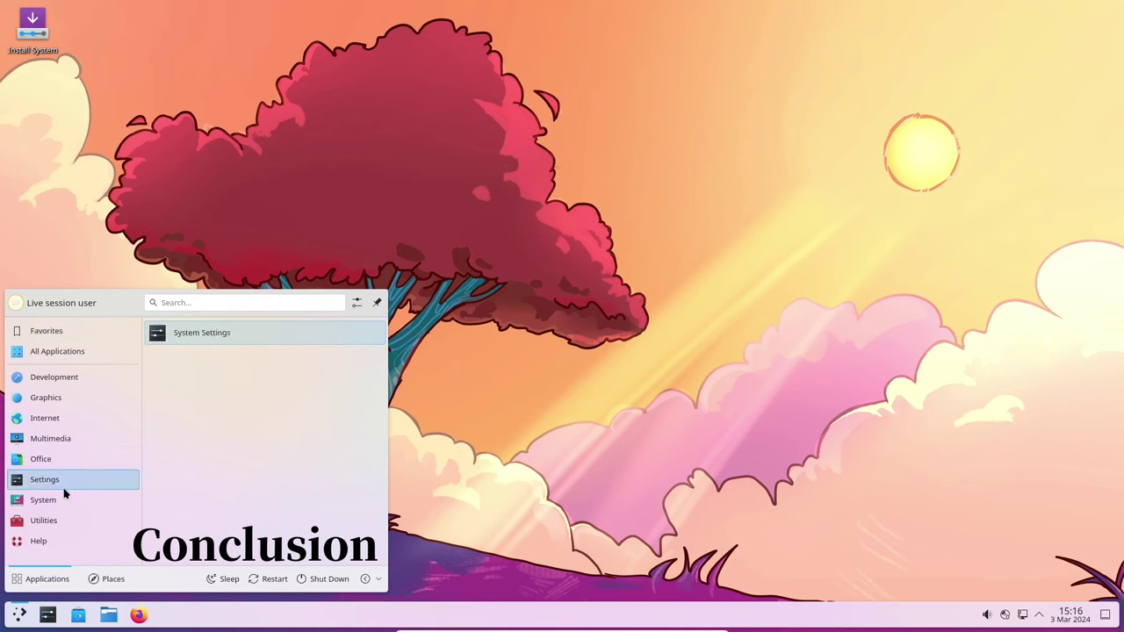
pyautogui.moveTo(44, 499)
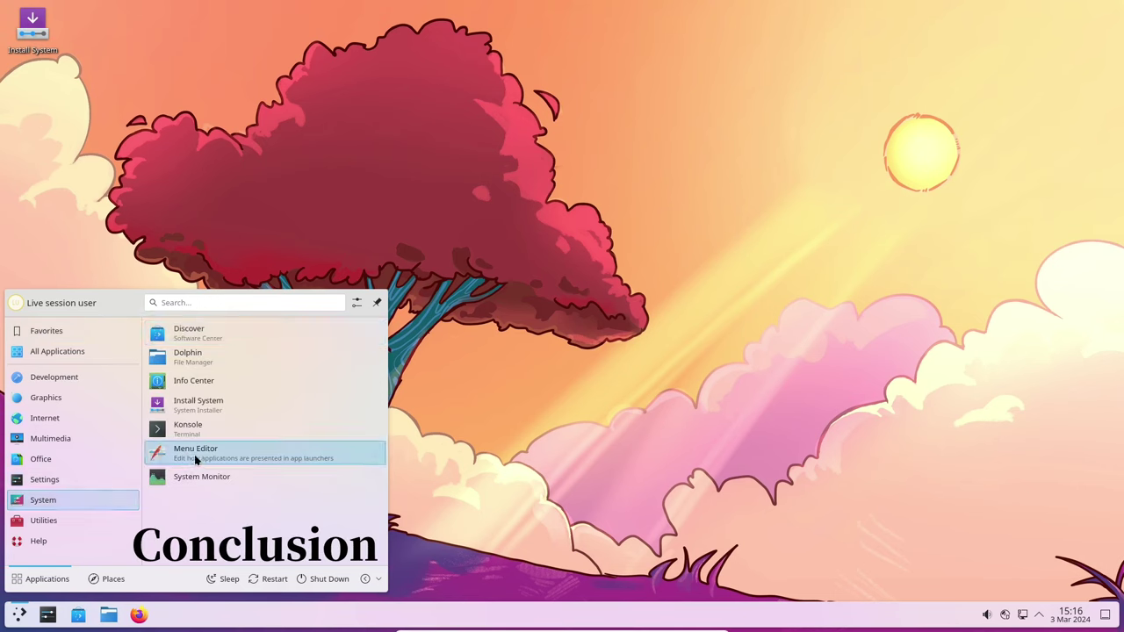
pyautogui.click(193, 381)
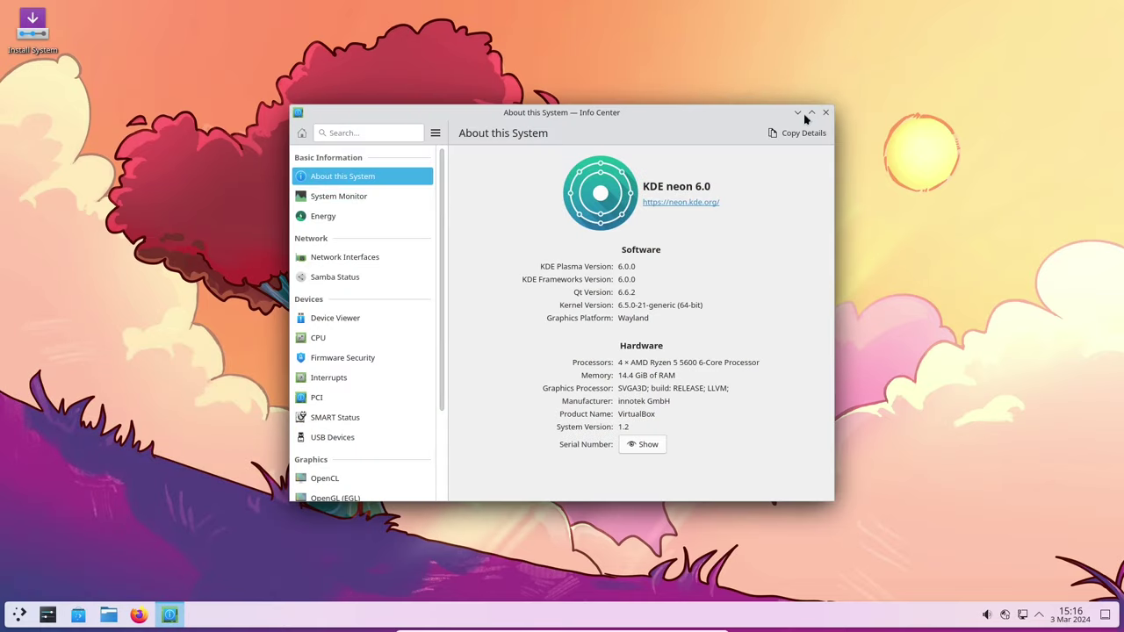
pyautogui.click(827, 113)
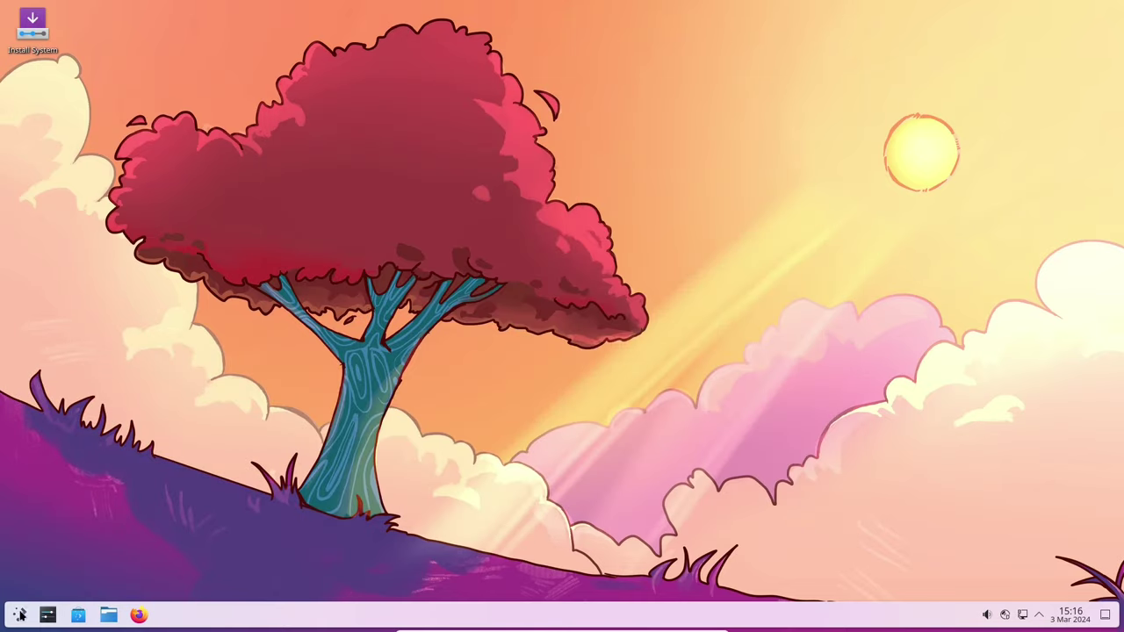
pyautogui.click(40, 45)
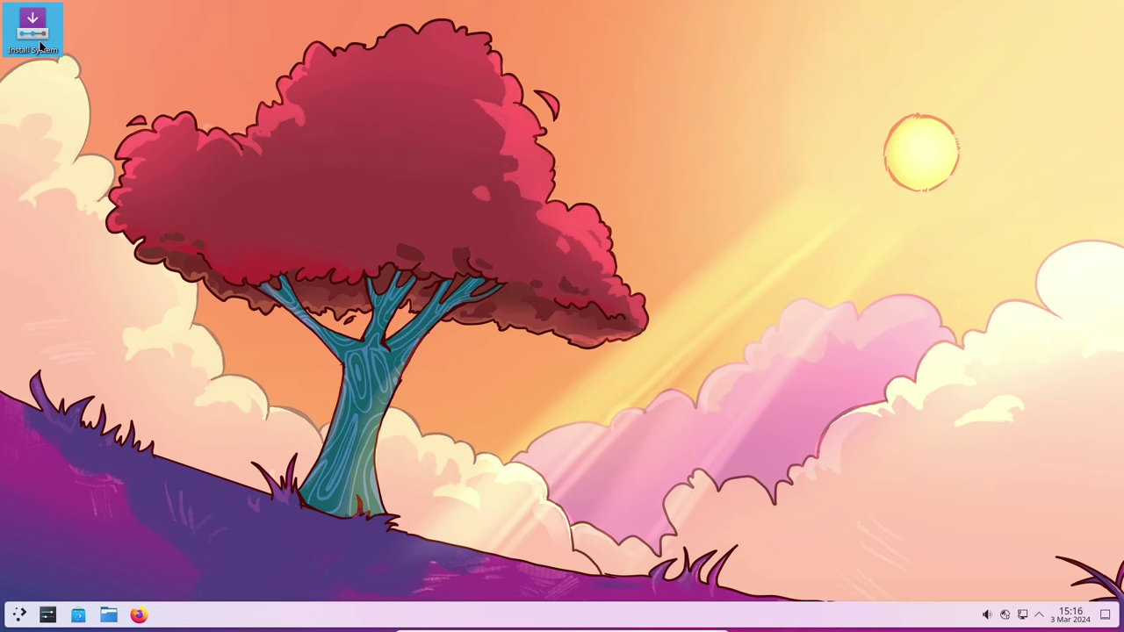
pyautogui.doubleClick(35, 43)
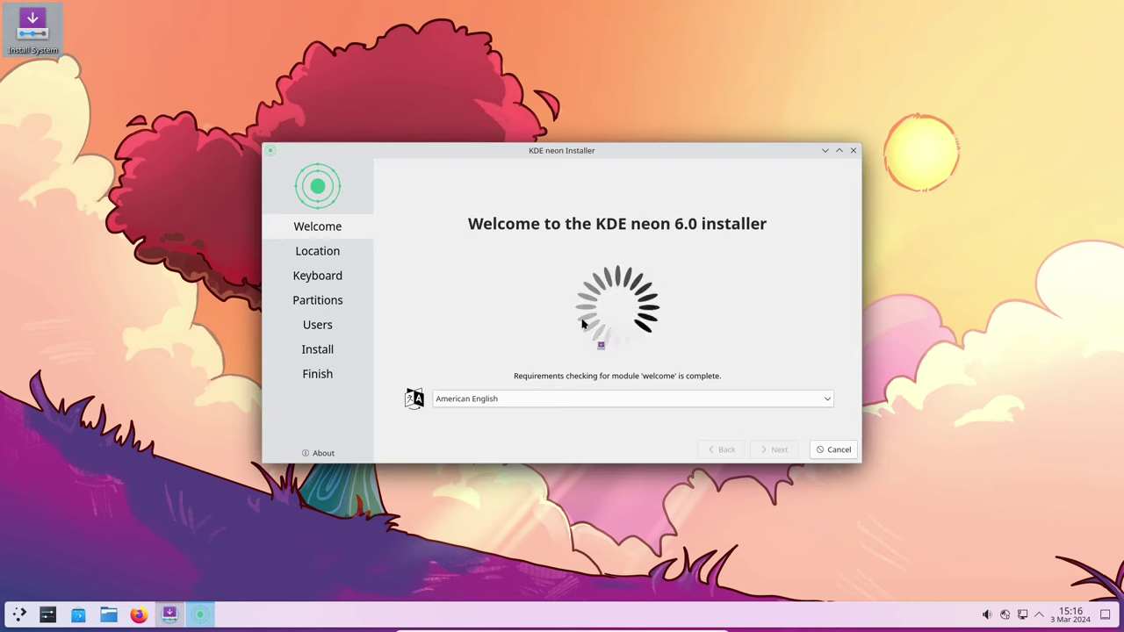
pyautogui.click(778, 451)
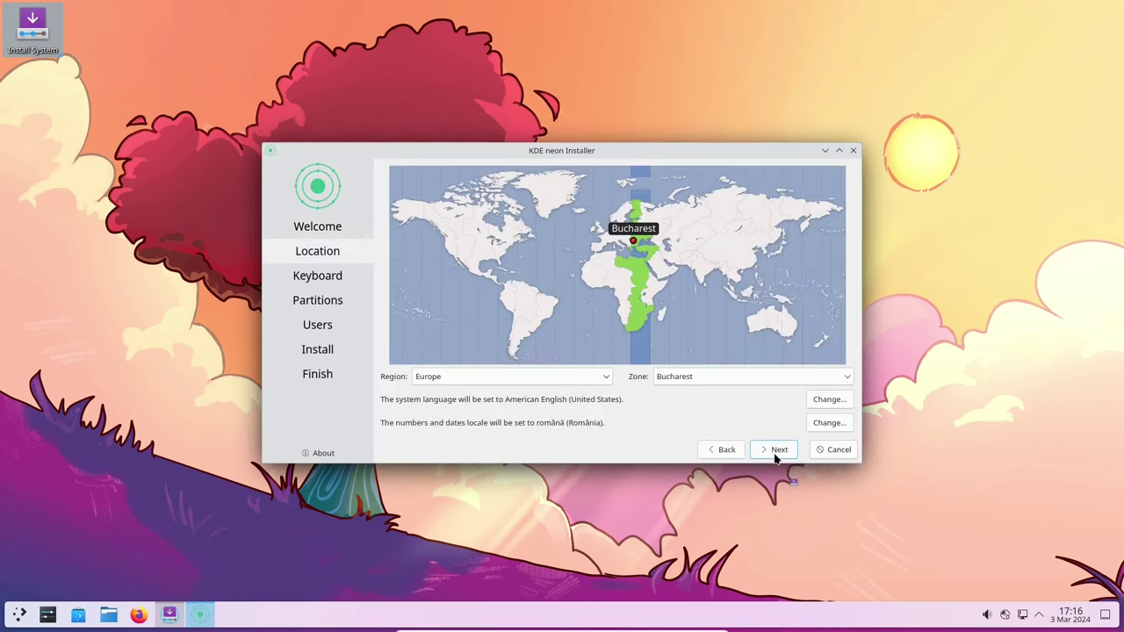
pyautogui.click(776, 451)
pyautogui.click(775, 451)
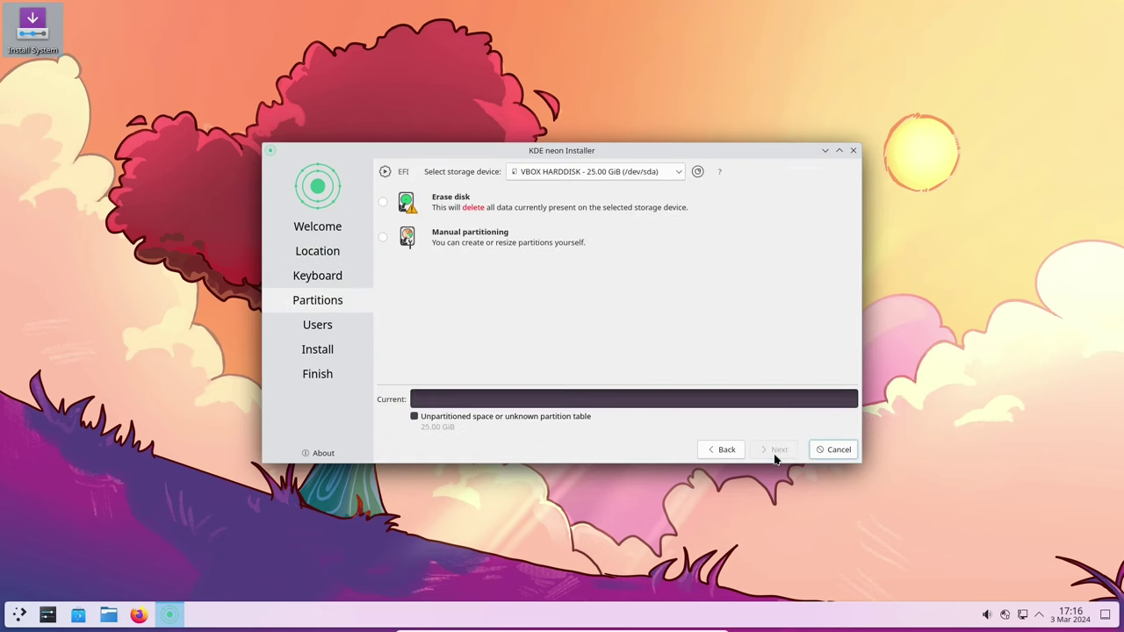
pyautogui.click(853, 151)
pyautogui.click(597, 318)
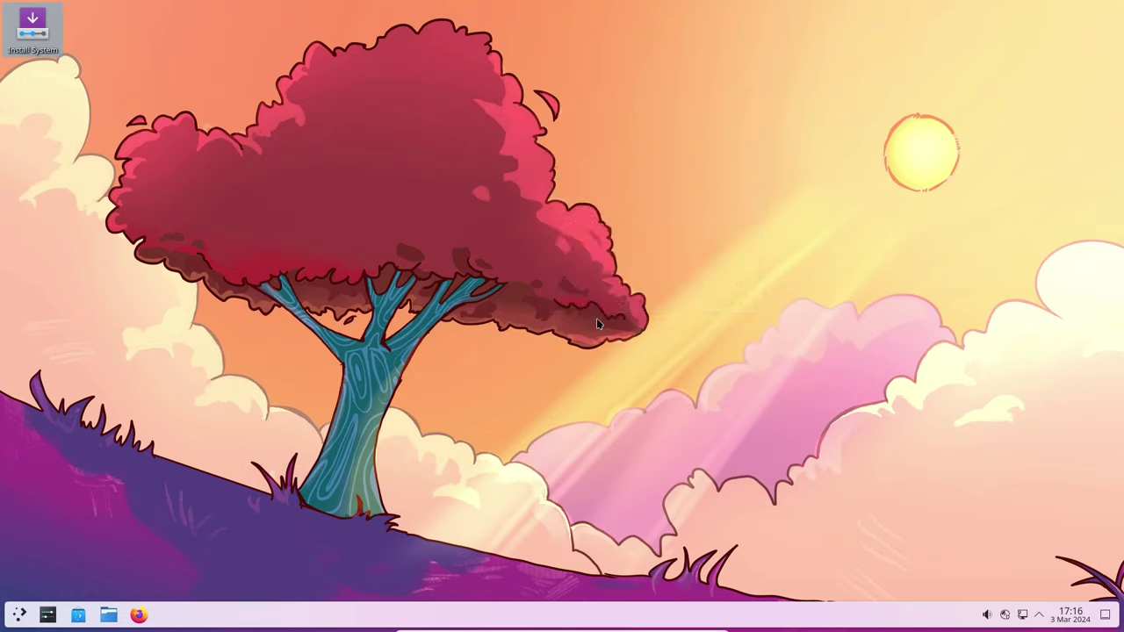
pyautogui.rightClick(550, 181)
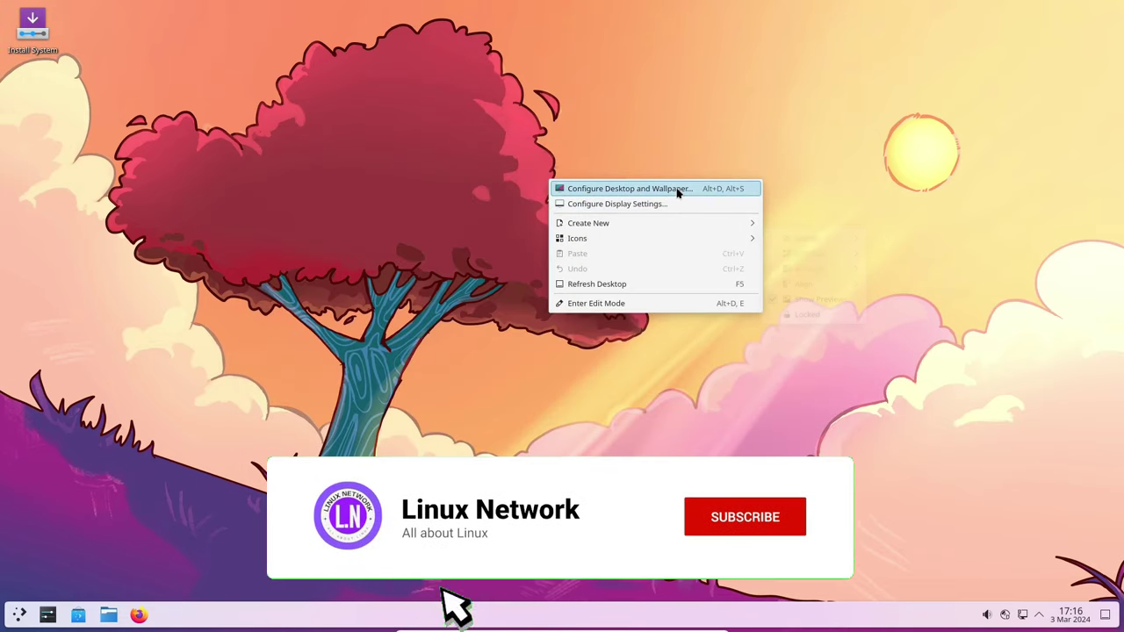
pyautogui.click(677, 188)
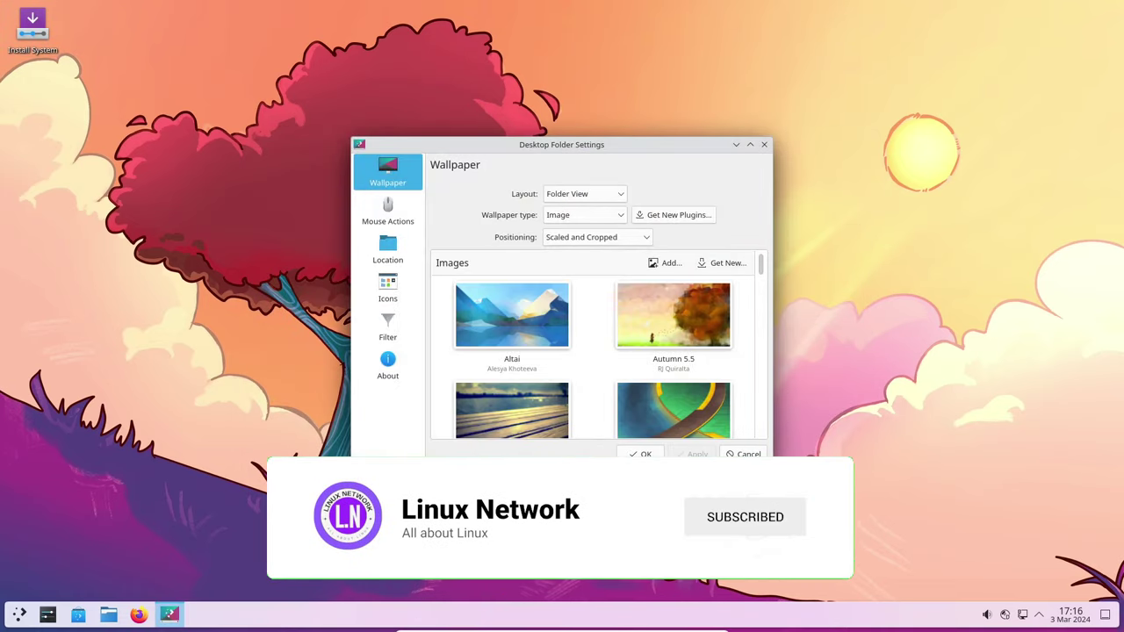
pyautogui.moveTo(638, 146); pyautogui.dragTo(627, 68)
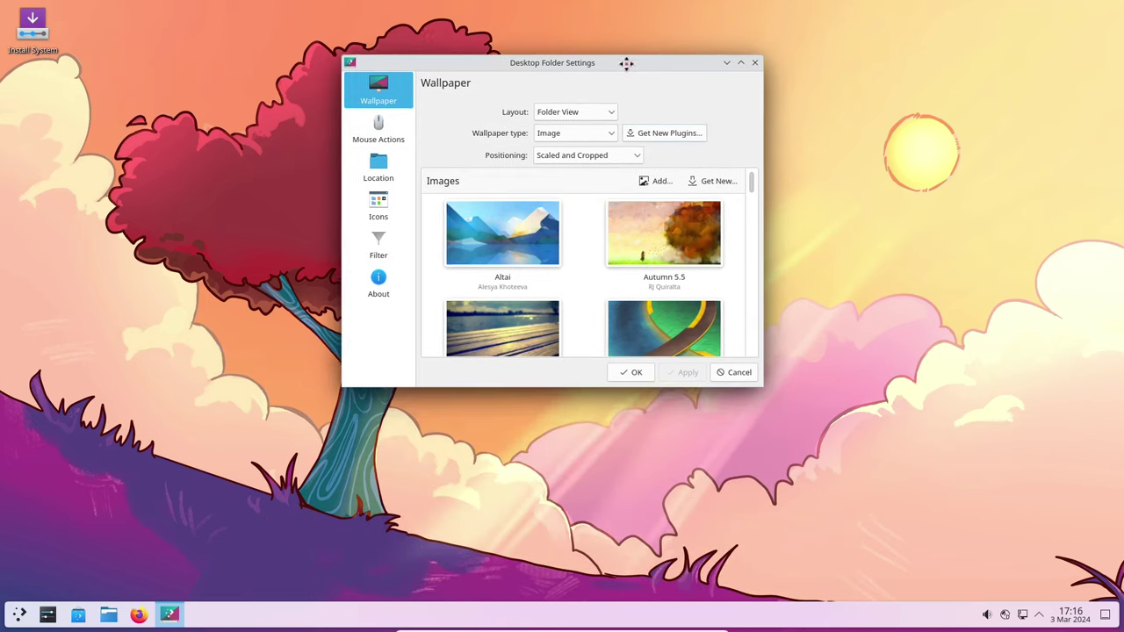
pyautogui.scroll(-2, 664, 221)
pyautogui.scroll(-2, 708, 249)
pyautogui.scroll(-2, 742, 245)
pyautogui.scroll(-2, 743, 245)
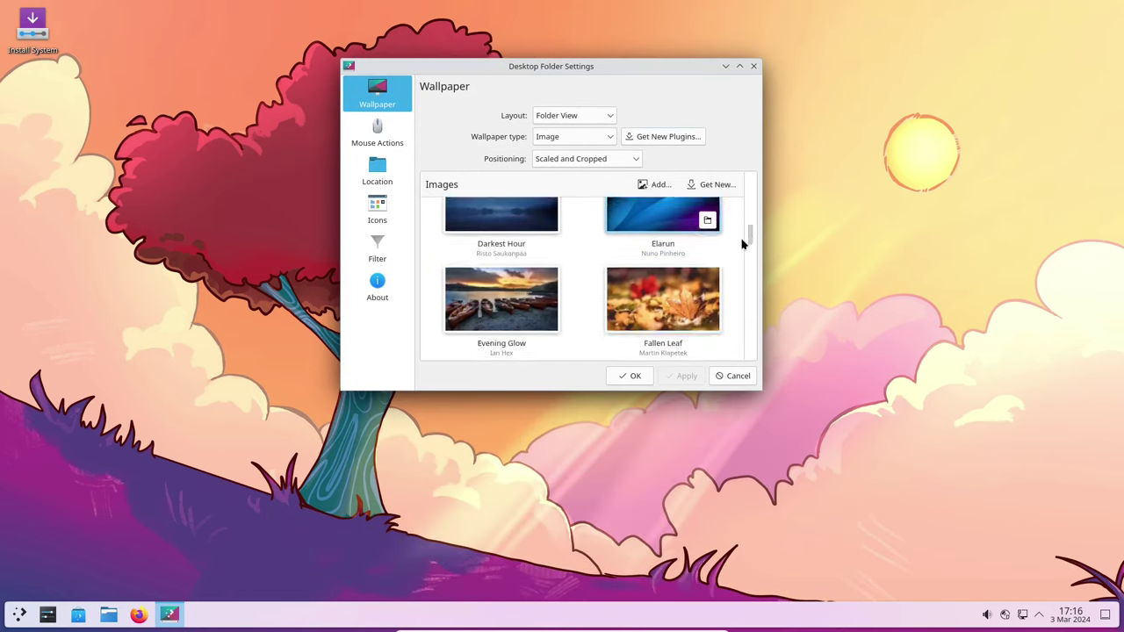
pyautogui.scroll(-2, 742, 245)
pyautogui.scroll(-2, 742, 245)
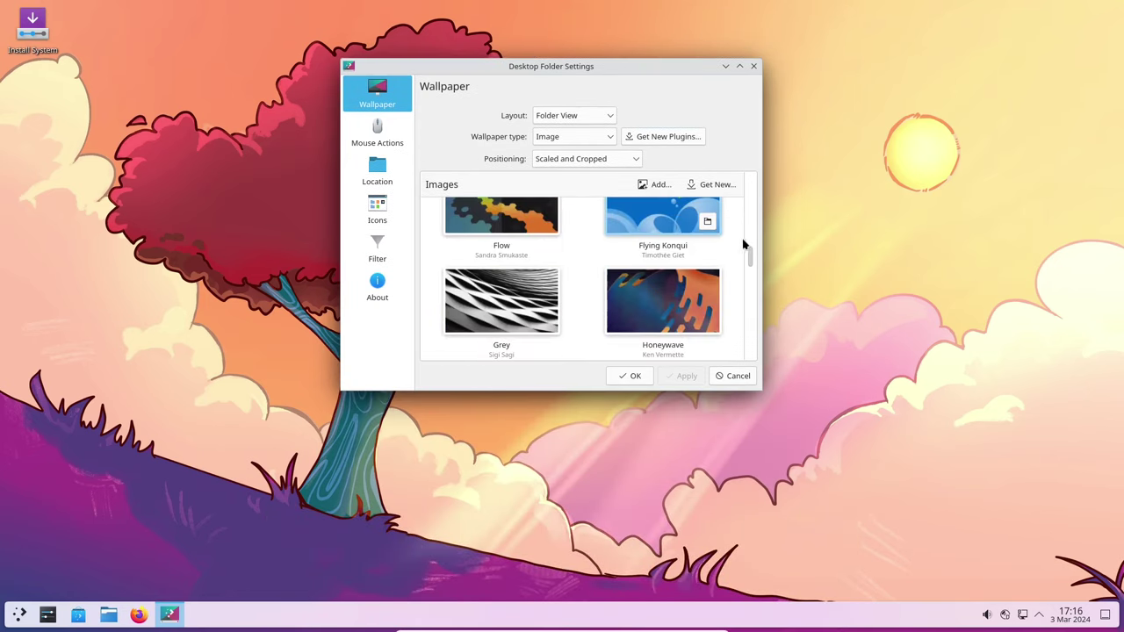
pyautogui.click(753, 66)
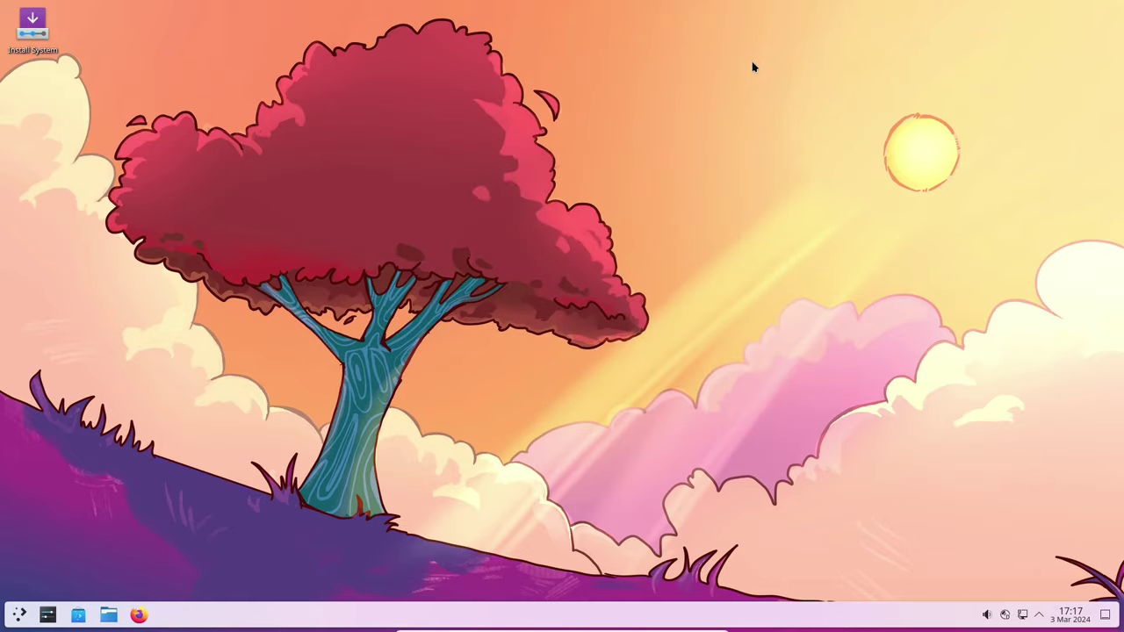